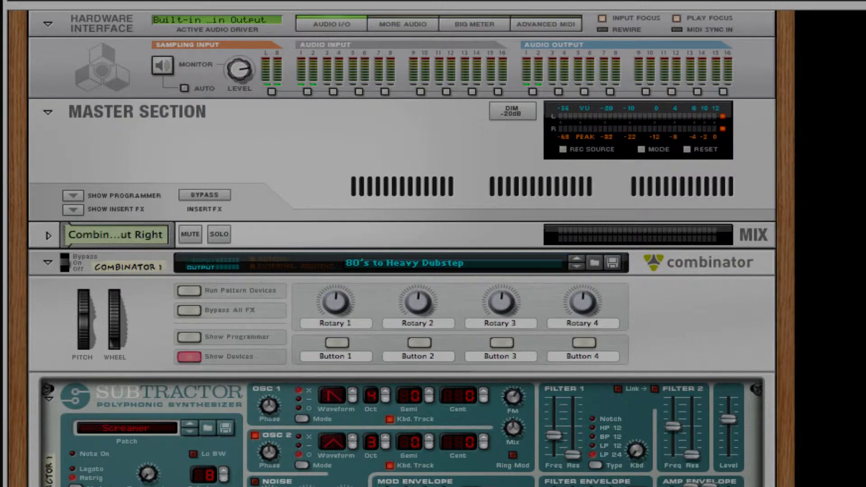
Look over the SubTractor, Pulsar, Vocoder and Scream 4 devices inside the 80's to Heavy Dubstep Combinator
scroll(803, 402, "down", 10)
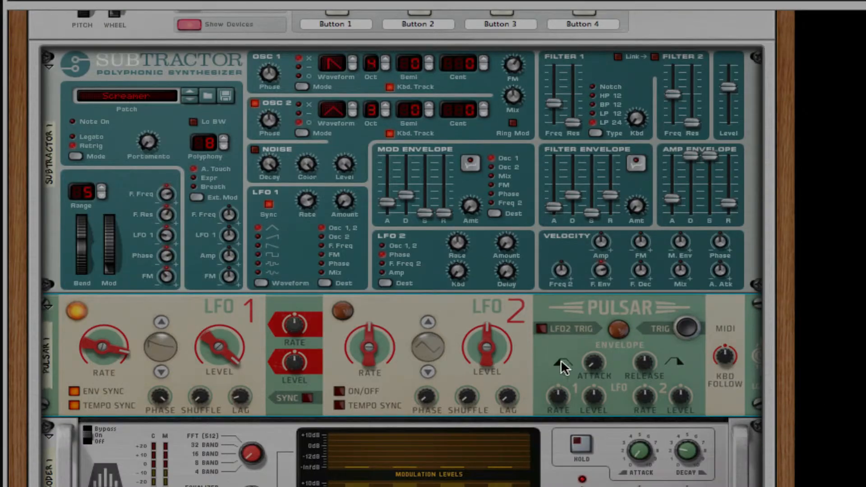
scroll(717, 386, "down", 5)
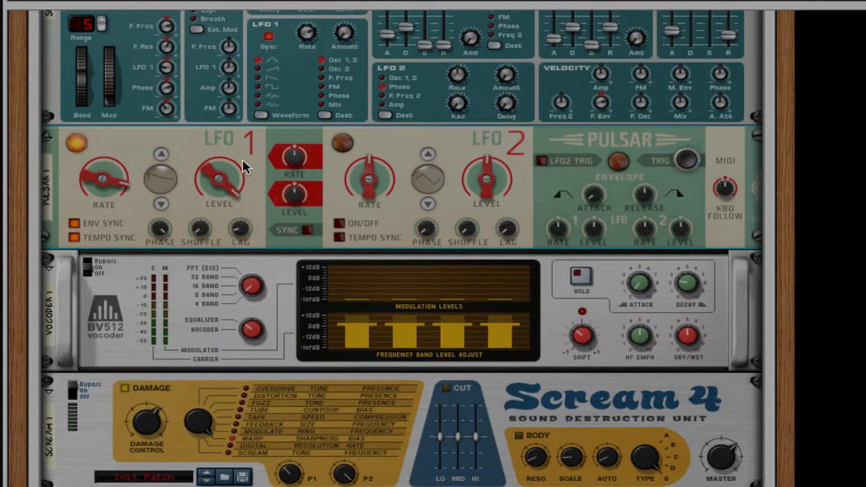
scroll(519, 359, "up", 12)
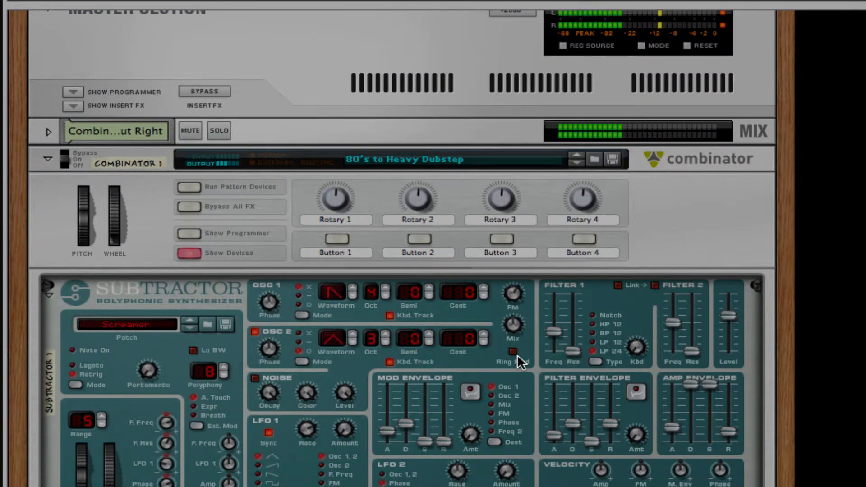
scroll(519, 356, "down", 3)
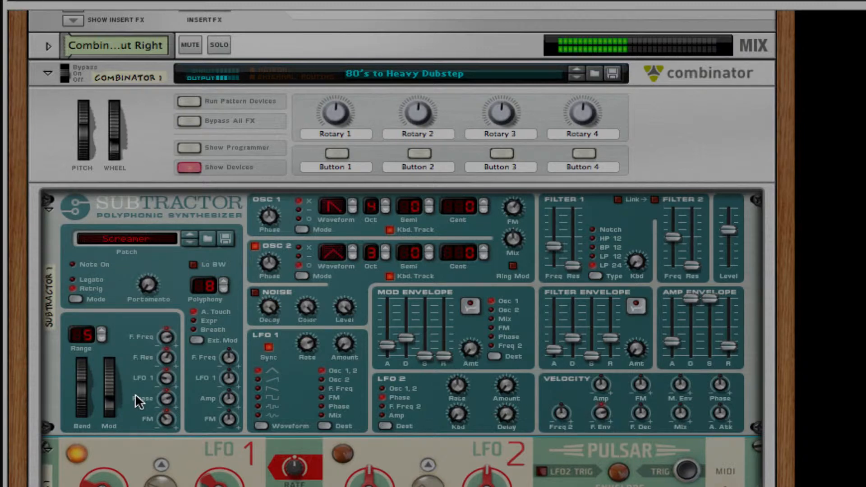
scroll(189, 400, "down", 3)
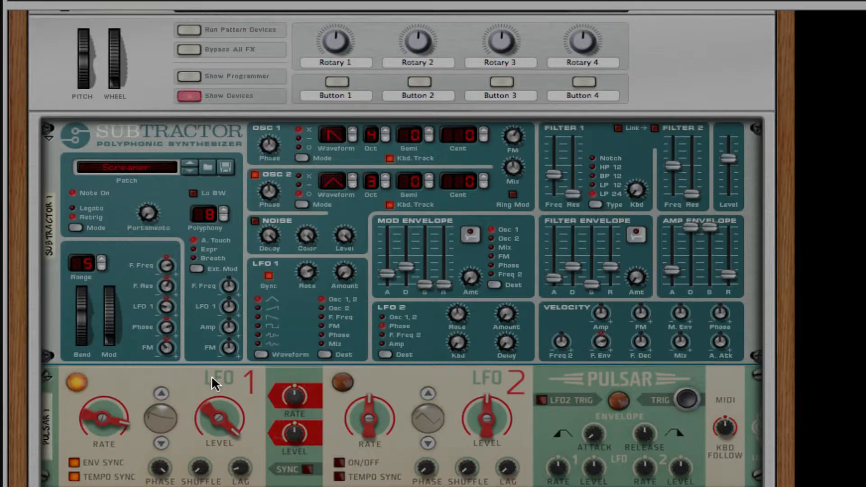
Switch the Pulsar's LFO 1 Level back and forth between 0% and 100% to compare the sound, ending at 100%
scroll(212, 376, "down", 3)
left_click_drag(212, 342, 241, 393)
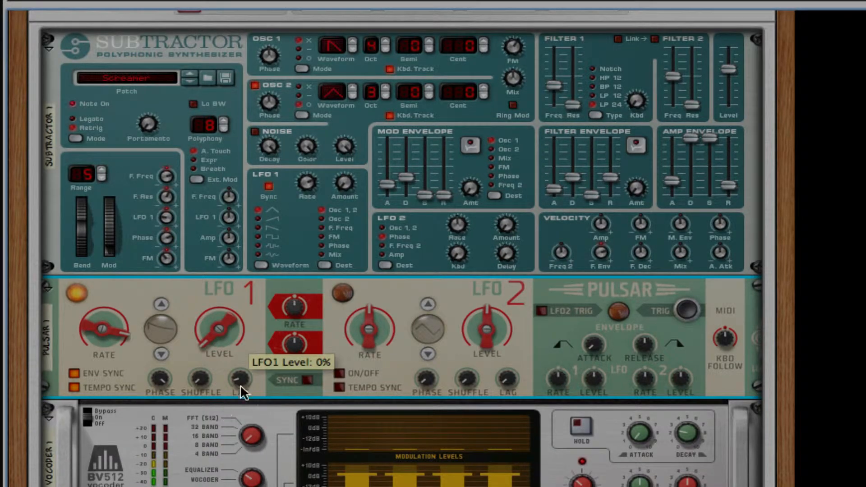
scroll(241, 391, "down", 4)
left_click(74, 412)
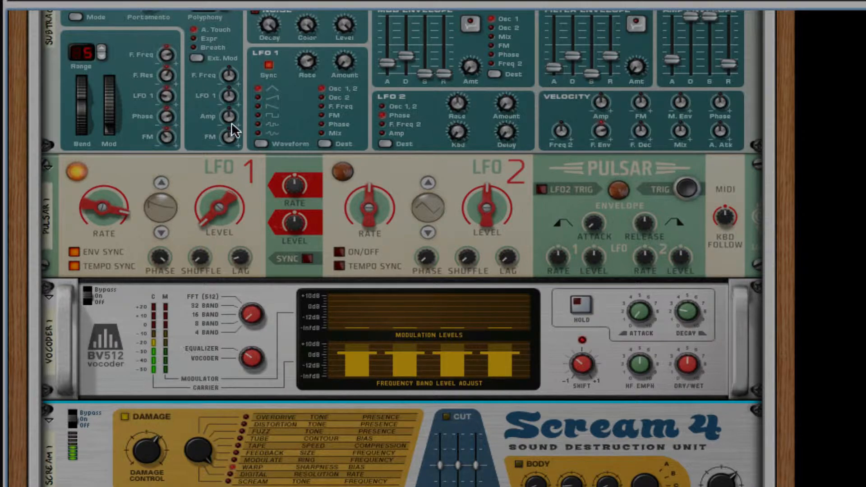
left_click_drag(212, 197, 217, 143)
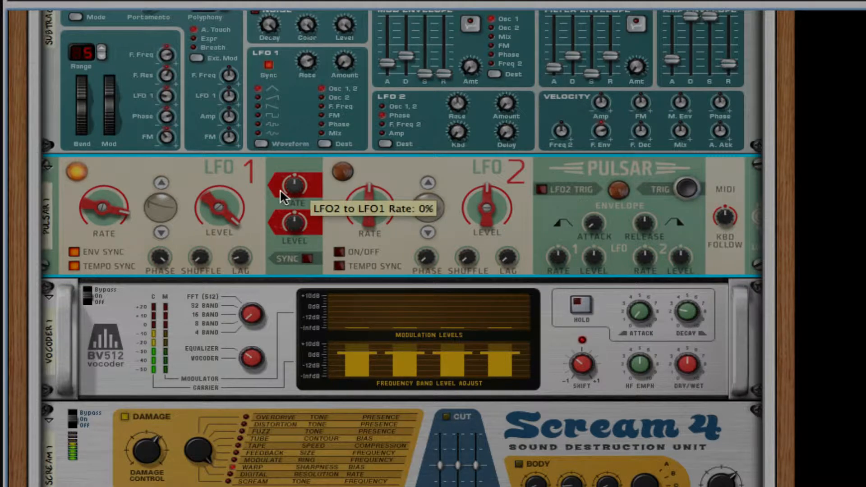
left_click_drag(201, 211, 230, 334)
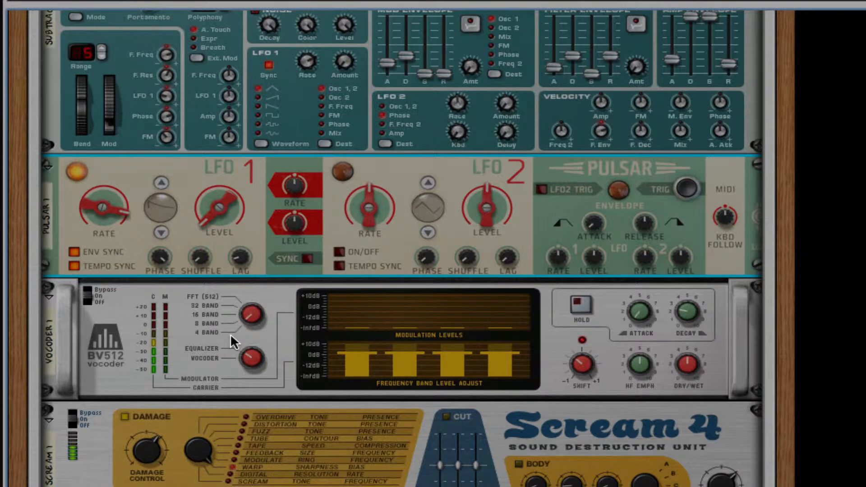
left_click_drag(219, 204, 225, 145)
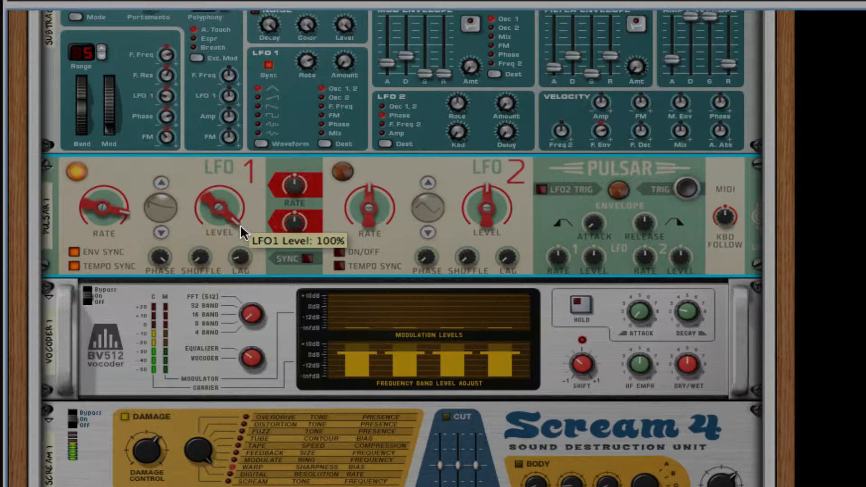
Turn the Pulsar's LFO 1 Level down to 0% and raise the SubTractor's Filter 1 frequency slightly
scroll(290, 365, "down", 6)
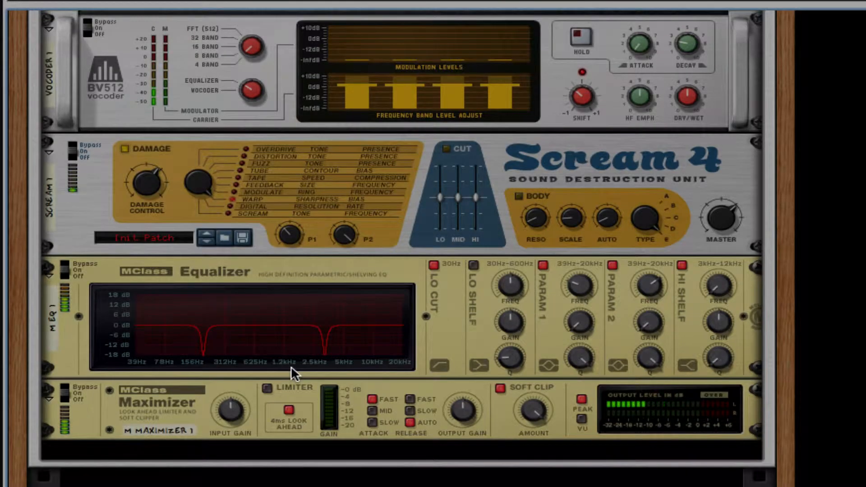
scroll(291, 367, "up", 8)
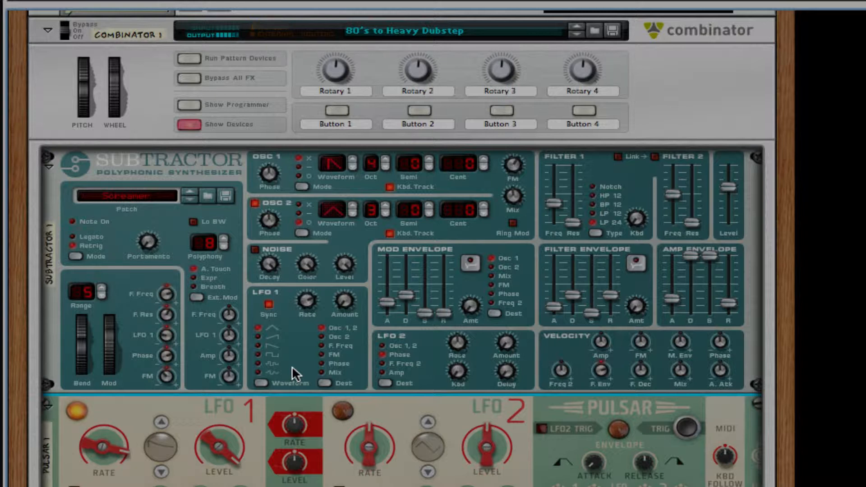
mouse_move(559, 199)
left_mouse_down()
mouse_move(561, 174)
mouse_move(561, 199)
left_mouse_up()
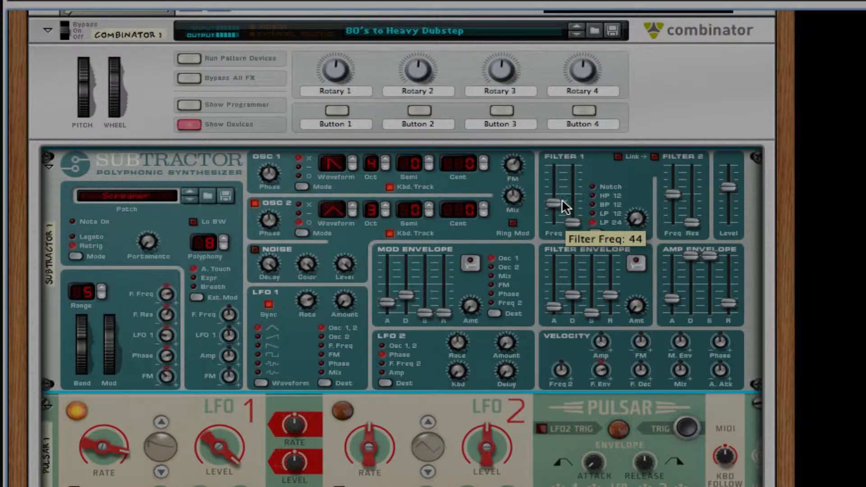
left_click_drag(188, 449, 188, 469)
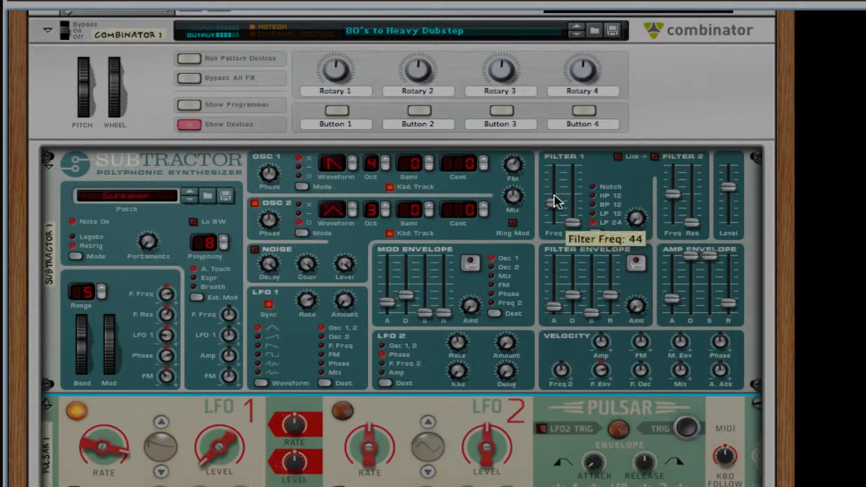
mouse_move(556, 198)
left_mouse_down()
mouse_move(563, 167)
mouse_move(555, 155)
mouse_move(559, 239)
mouse_move(550, 197)
left_mouse_up()
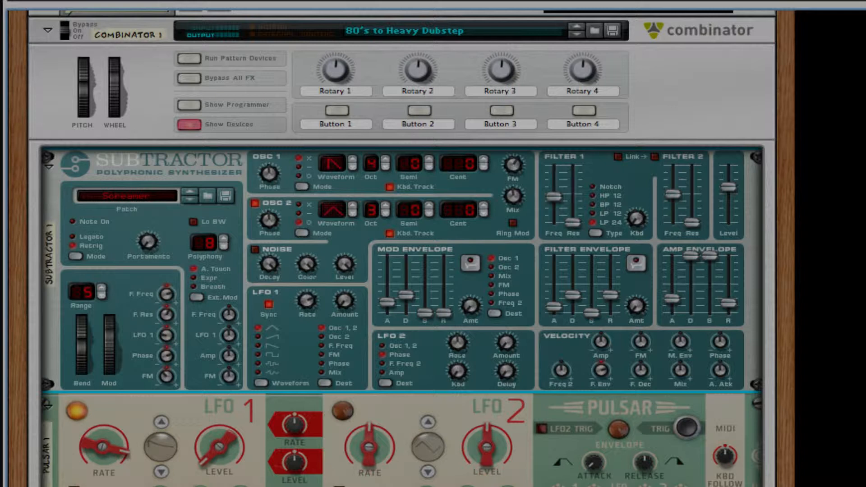
Examine the settings of the finished patch's devices, from the SubTractor and Pulsar down to the Vocoder, Scream 4 and Equalizer
scroll(716, 337, "down", 5)
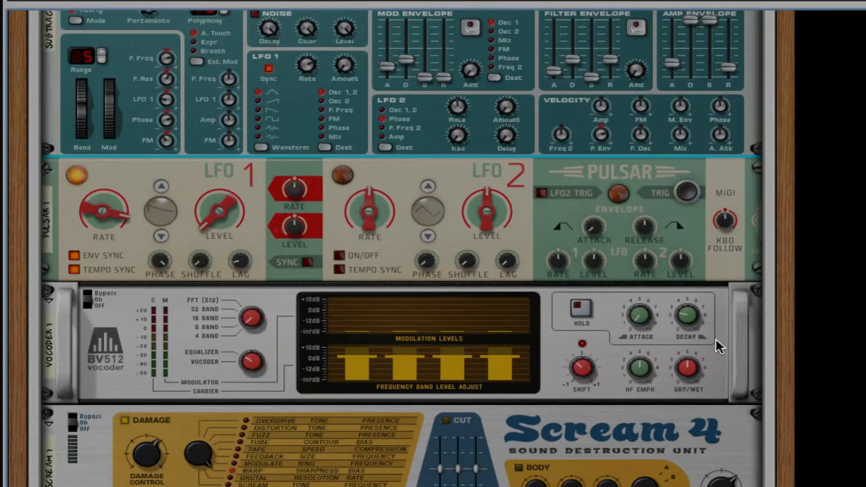
scroll(708, 322, "down", 3)
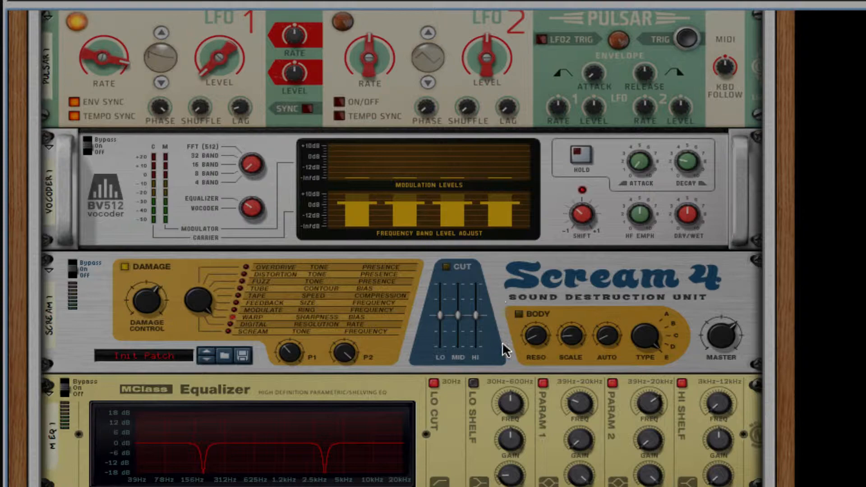
scroll(512, 350, "down", 2)
scroll(512, 350, "up", 9)
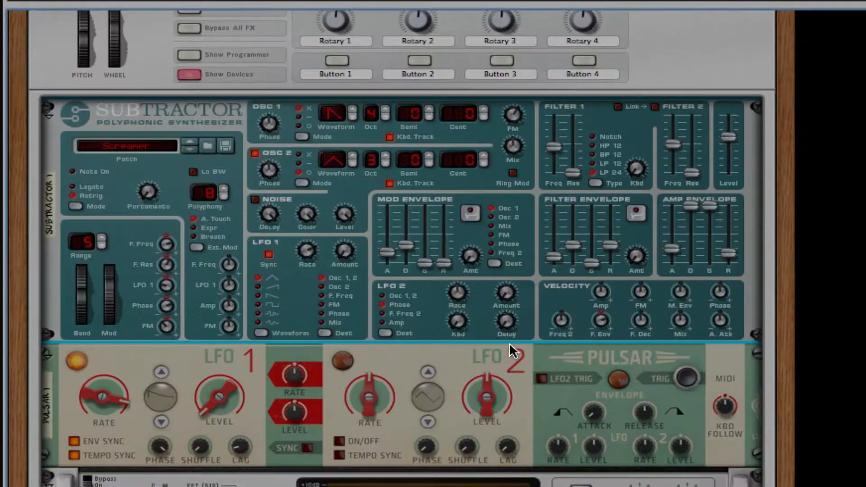
scroll(512, 350, "down", 4)
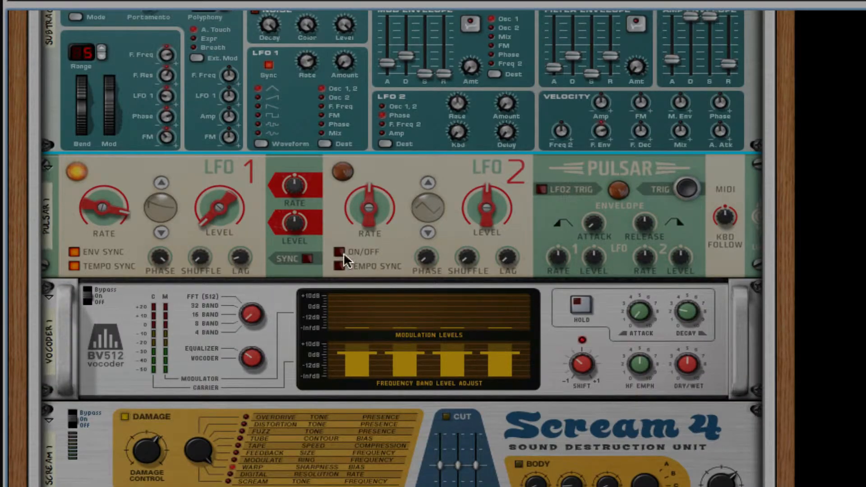
scroll(484, 304, "up", 6)
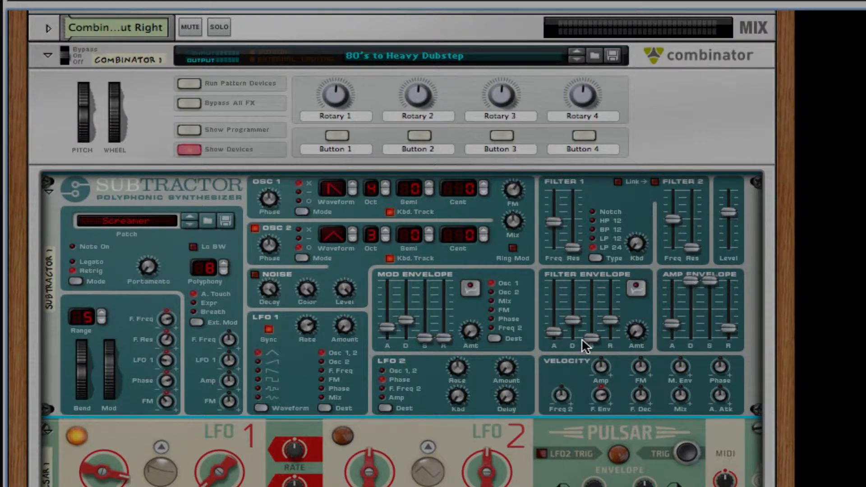
scroll(582, 338, "down", 1)
scroll(355, 270, "down", 5)
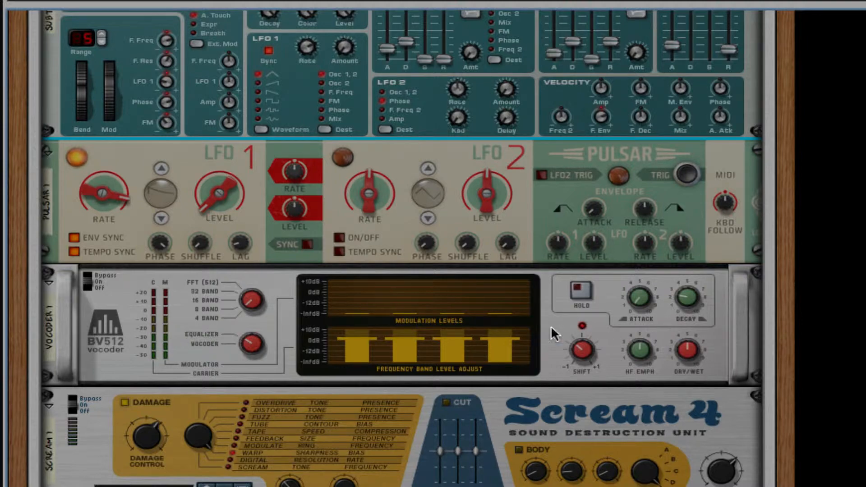
scroll(551, 326, "up", 10)
scroll(605, 319, "down", 9)
scroll(604, 322, "up", 6)
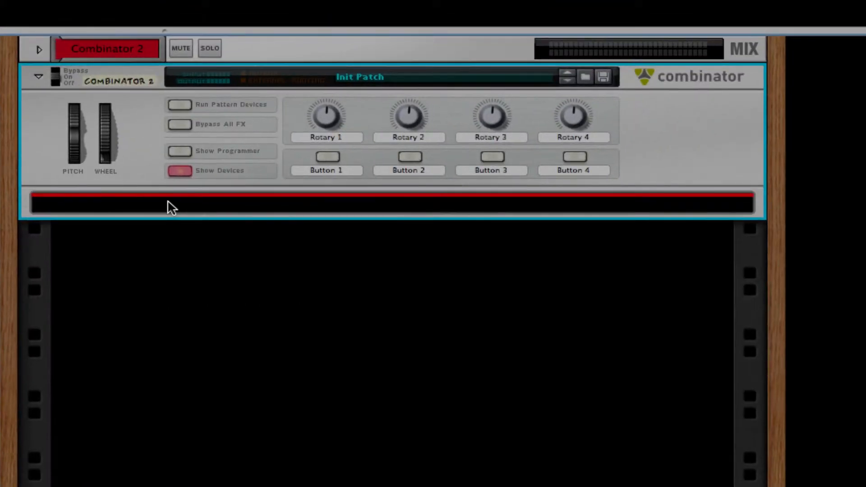
Add a SubTractor Analog Synthesizer inside the empty Combinator 2
right_click(171, 203)
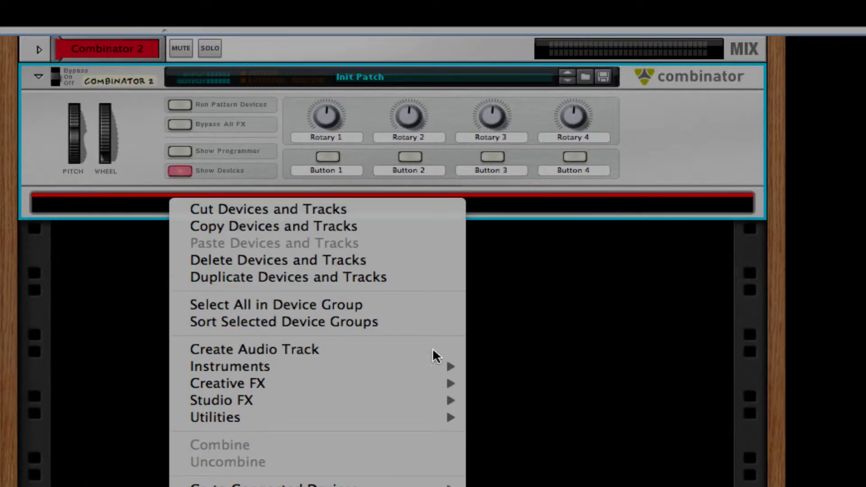
mouse_move(403, 378)
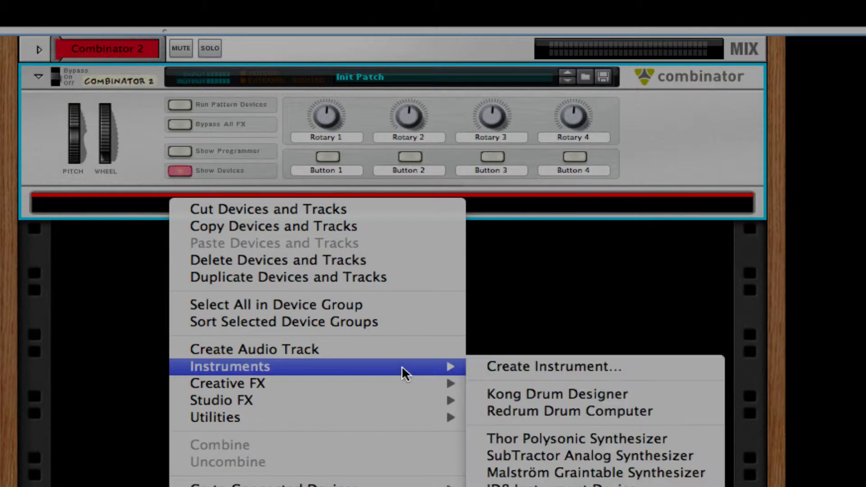
left_click(613, 458)
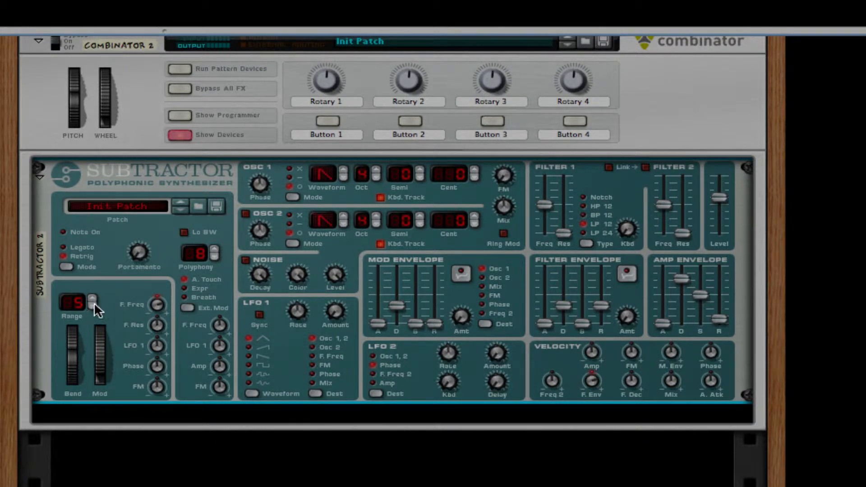
Set the SubTractor's FM mod wheel amount to -24 and slightly raise its phase and filter resonance mod wheel amounts
scroll(186, 322, "down", 1)
left_click_drag(158, 364, 159, 379)
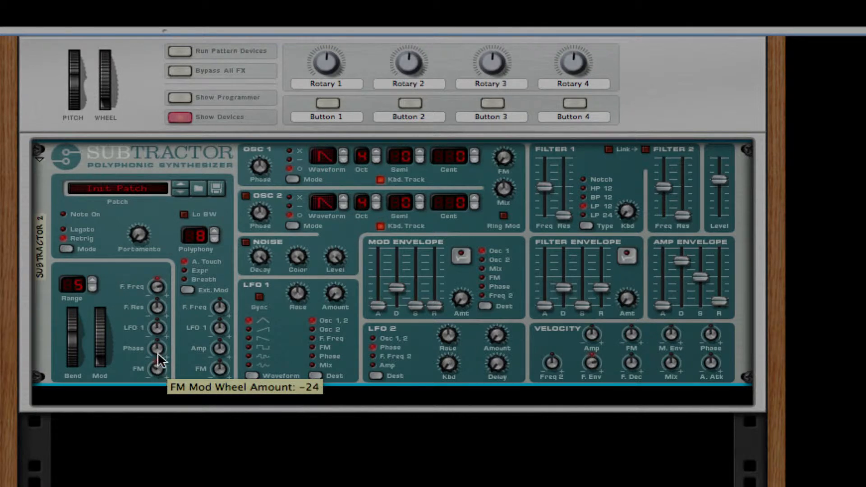
left_click_drag(157, 349, 158, 343)
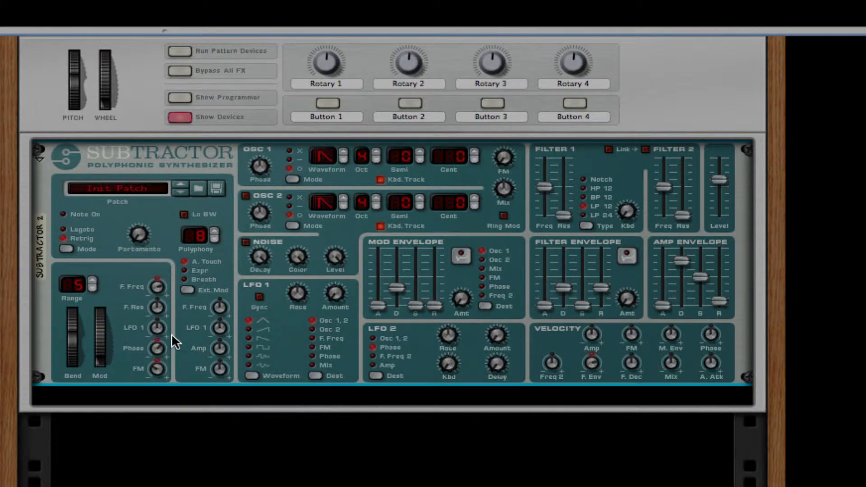
left_click_drag(164, 309, 165, 302)
Enable Osc 2 with a triangle waveform at octave 3 and set the FM amount to 81
scroll(345, 158, "down", 2)
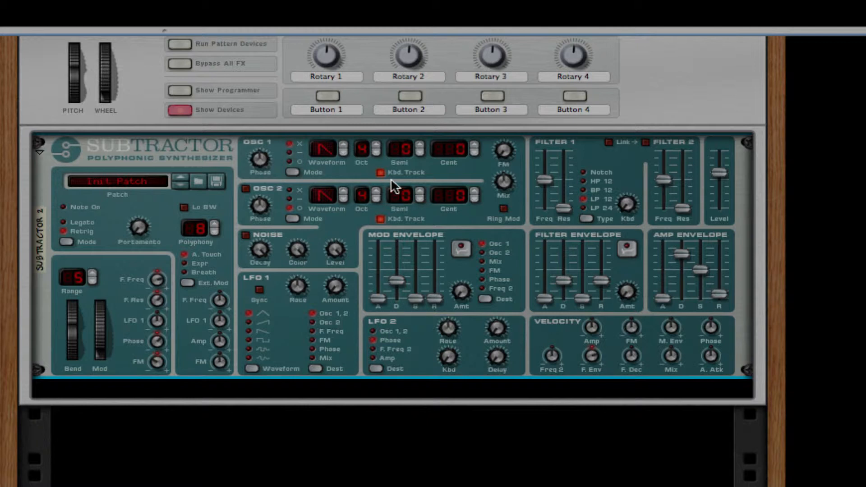
left_click(246, 188)
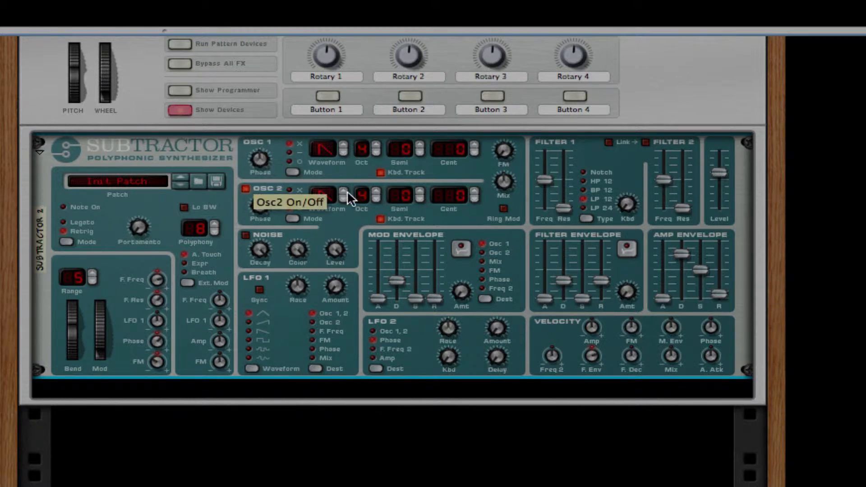
left_click(343, 192)
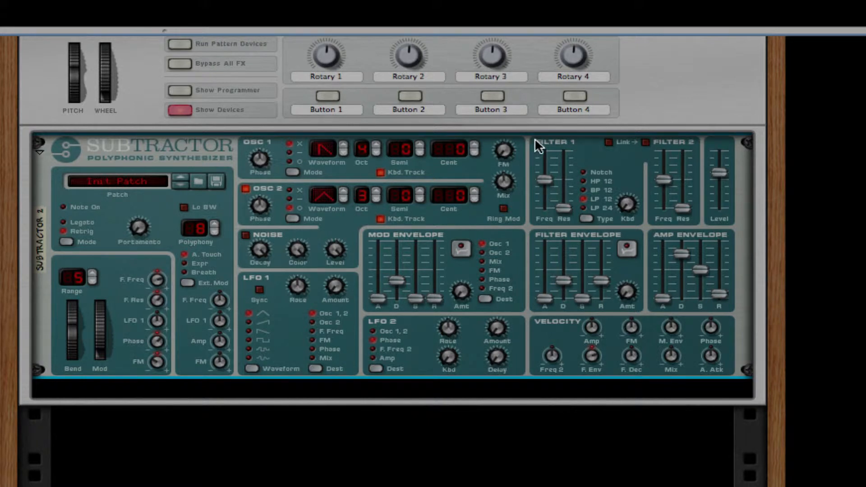
left_click_drag(505, 148, 509, 116)
left_click_drag(510, 145, 509, 144)
mouse_move(515, 151)
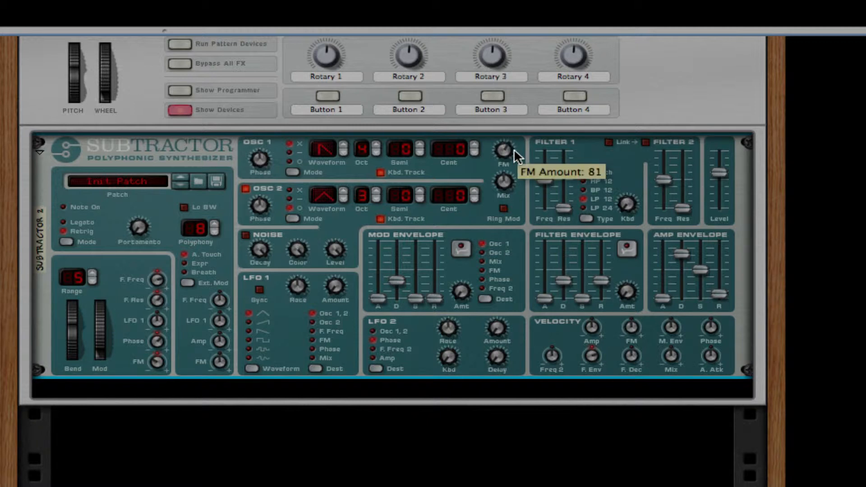
Set the Filter 1 type to LP 24 and raise the amp envelope's decay and sustain to maximum
scroll(596, 151, "down", 1)
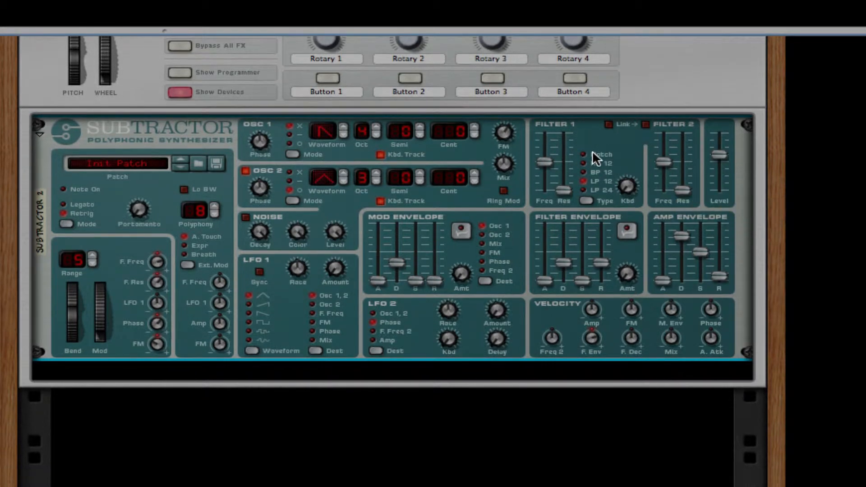
scroll(593, 151, "down", 1)
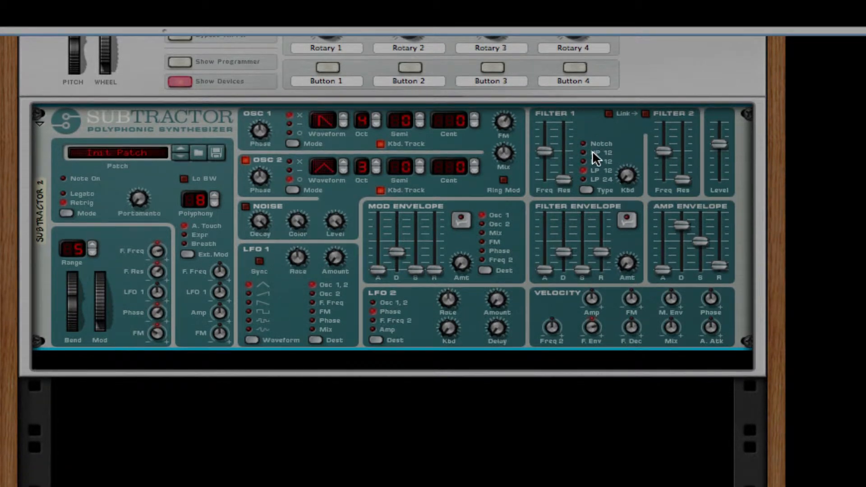
left_click(586, 190)
left_click_drag(683, 222, 683, 209)
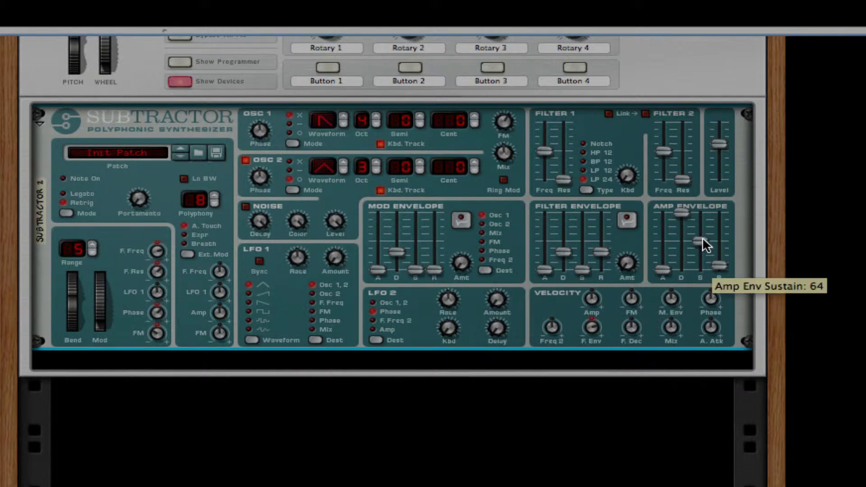
left_click_drag(702, 239, 709, 174)
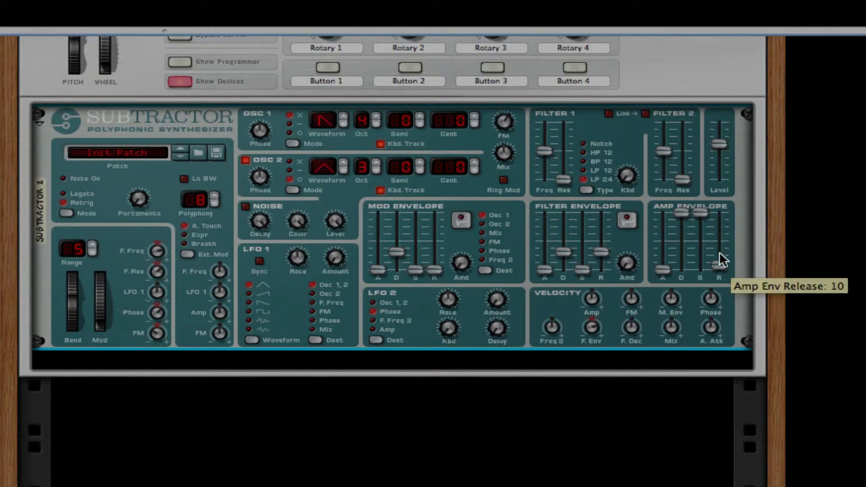
Raise the SubTractor's amp envelope release slightly and add a Pulsar LFO device below it inside the Combinator
left_click_drag(719, 265, 722, 253)
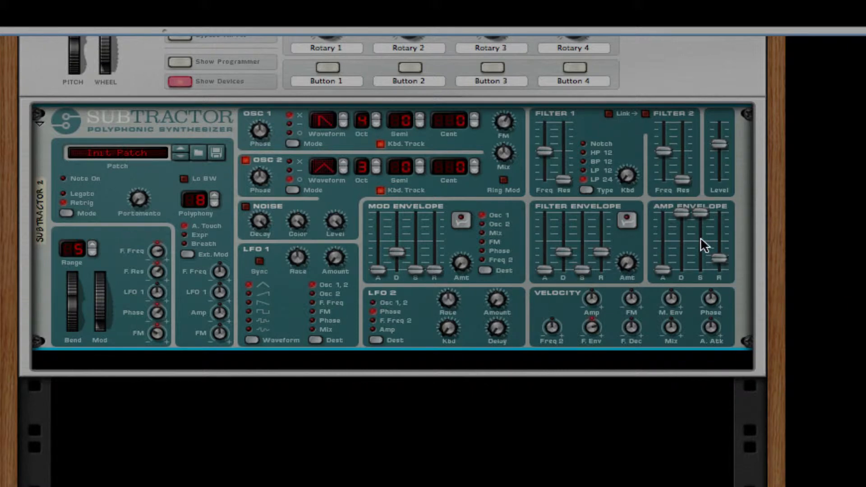
scroll(606, 239, "down", 2)
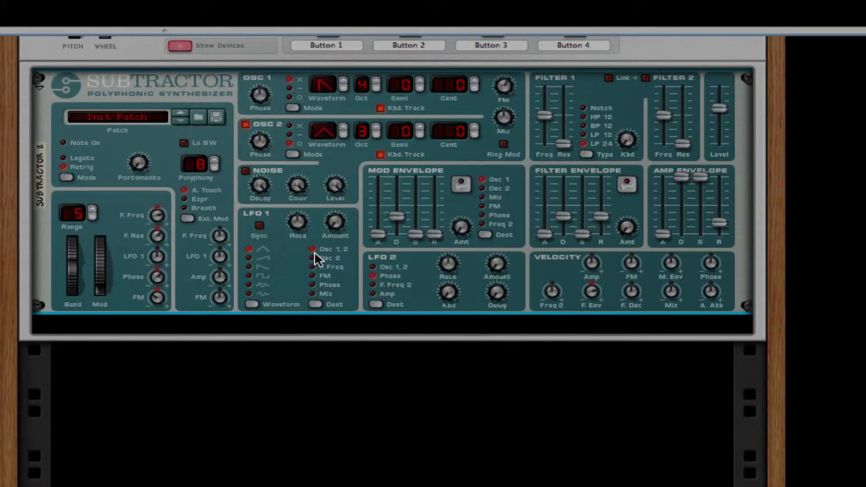
right_click(303, 261)
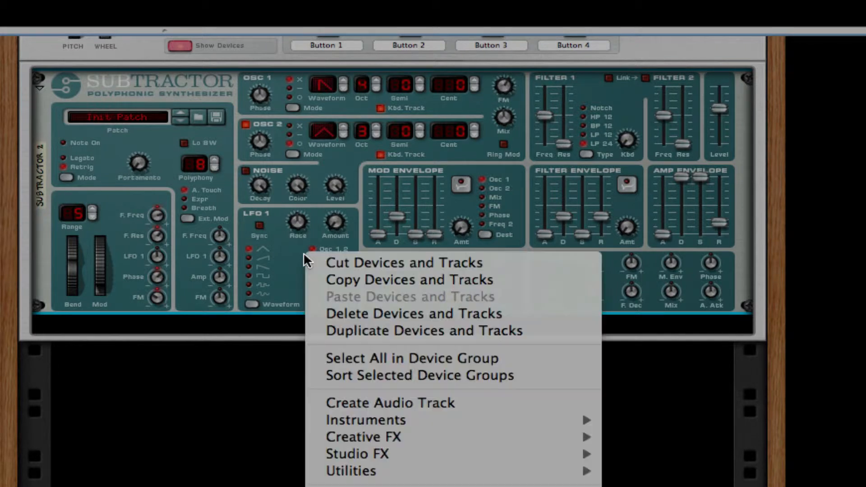
mouse_move(564, 475)
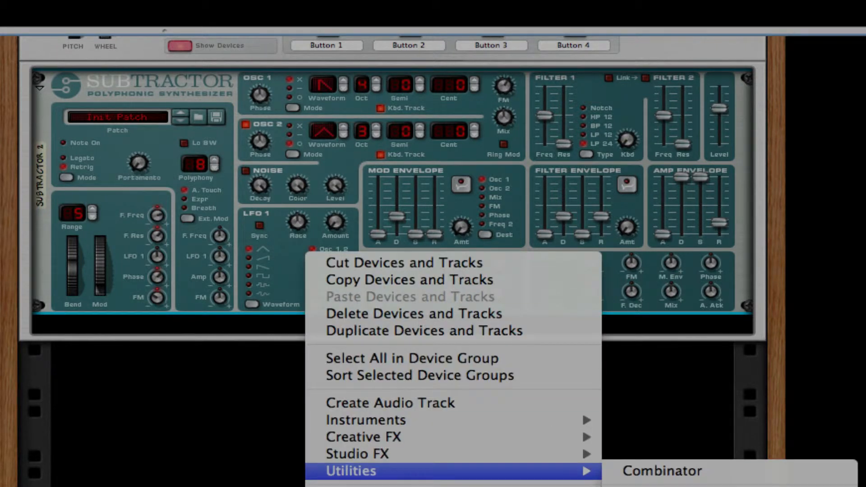
left_click(649, 485)
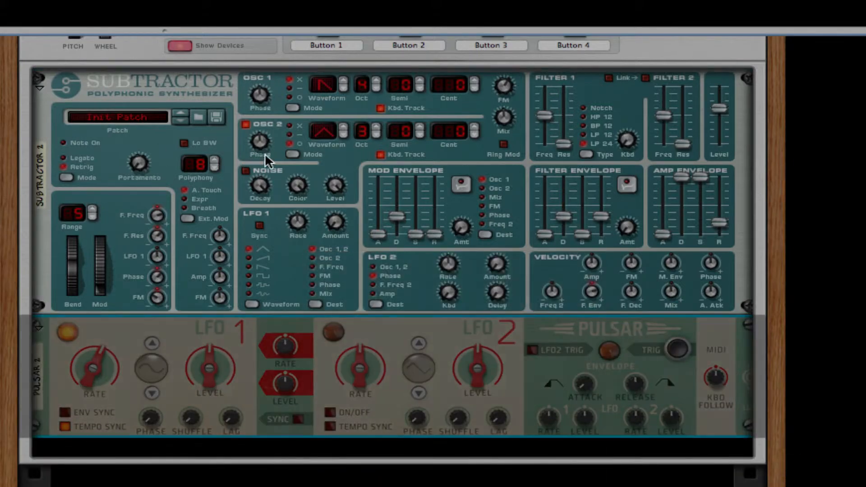
On the back of the rack, connect the Pulsar's LFO 1 CV output to the SubTractor's Filter Env gate input
key("Tab")
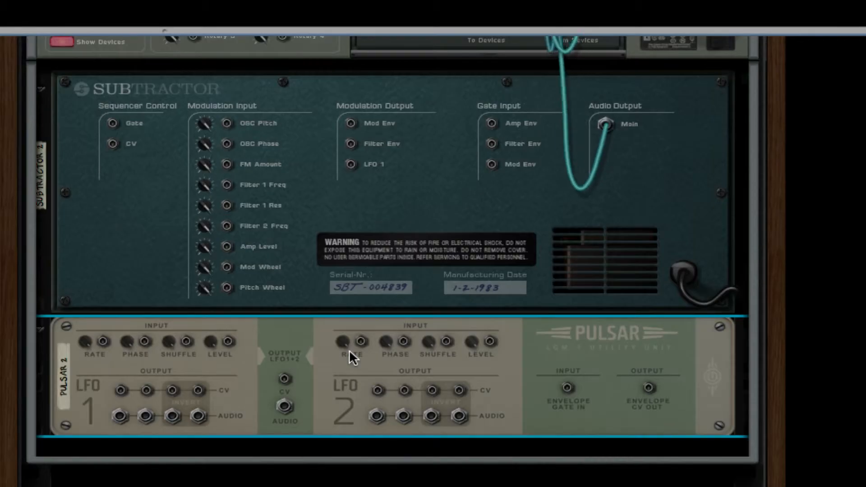
left_click_drag(492, 145, 121, 391)
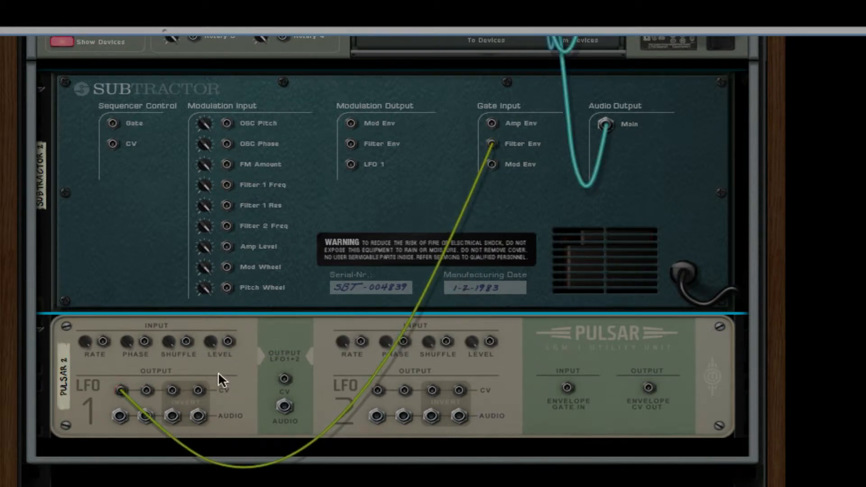
key("Tab")
Raise the rate of the Pulsar's LFO 1, turn down its level and set its waveform to Slope
scroll(342, 303, "down", 3)
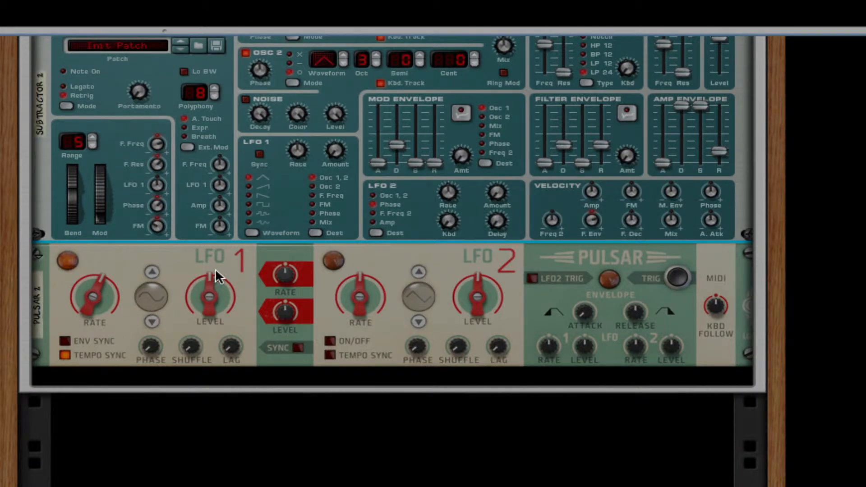
mouse_move(213, 275)
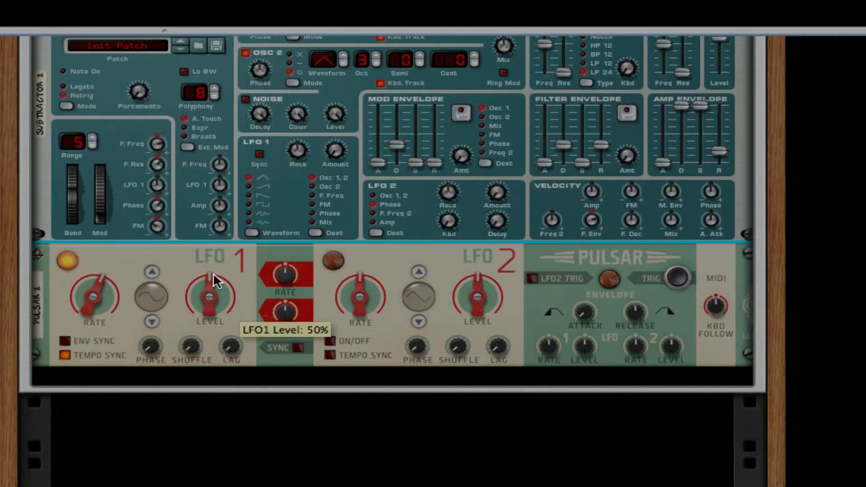
left_click_drag(102, 290, 98, 276)
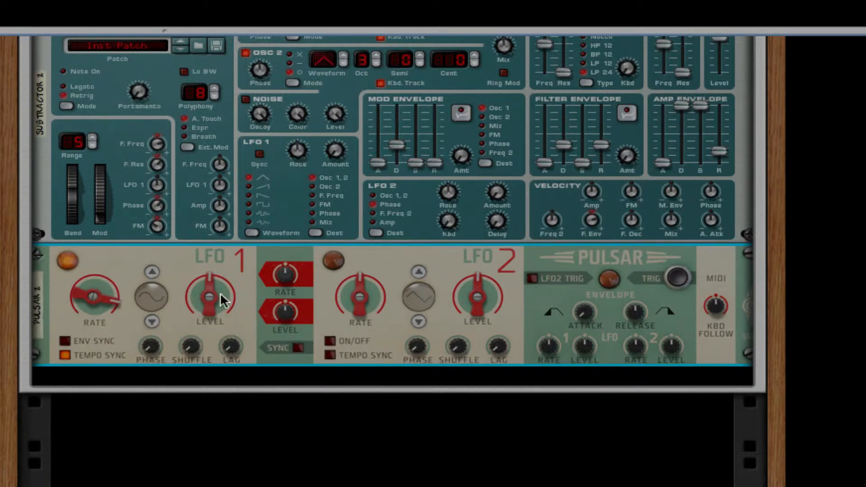
left_click_drag(215, 306, 210, 330)
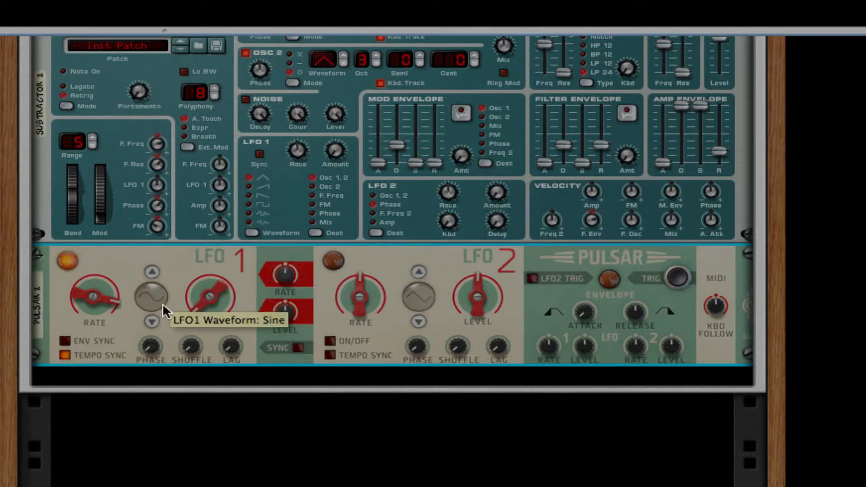
left_click_drag(162, 303, 171, 264)
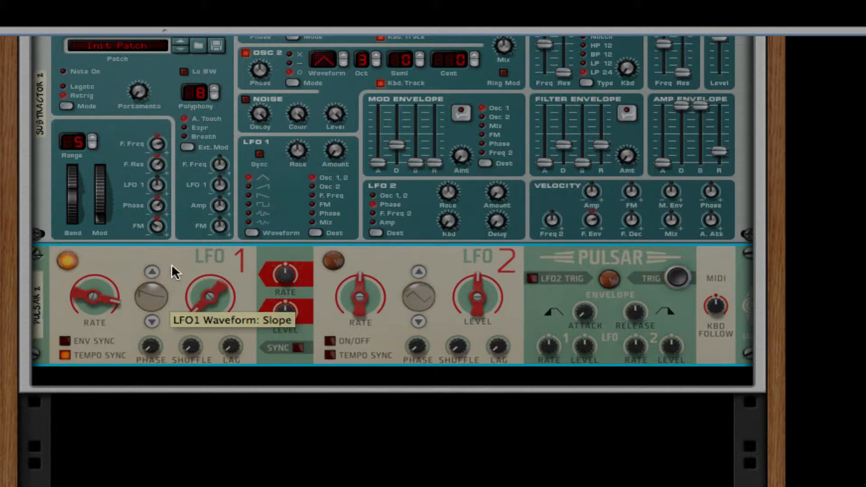
Try out the Pulsar's LFO 1 level and leave it turned down to 0%
left_click_drag(216, 292, 216, 361)
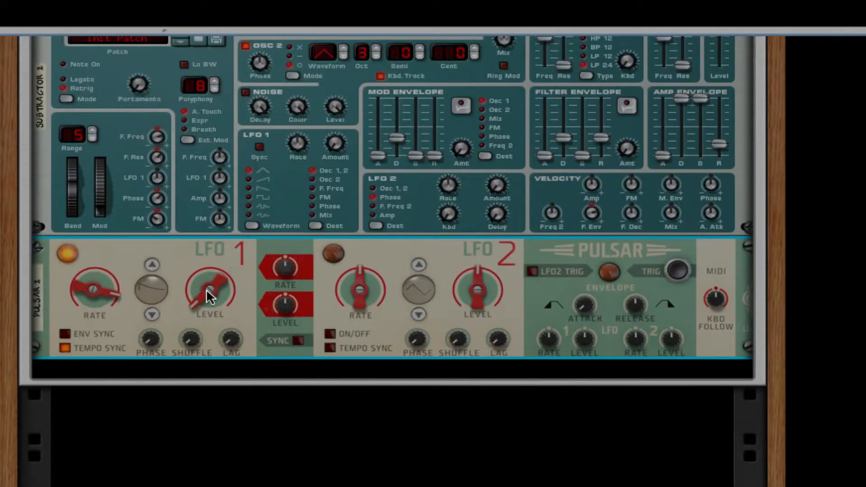
left_click_drag(206, 289, 234, 315)
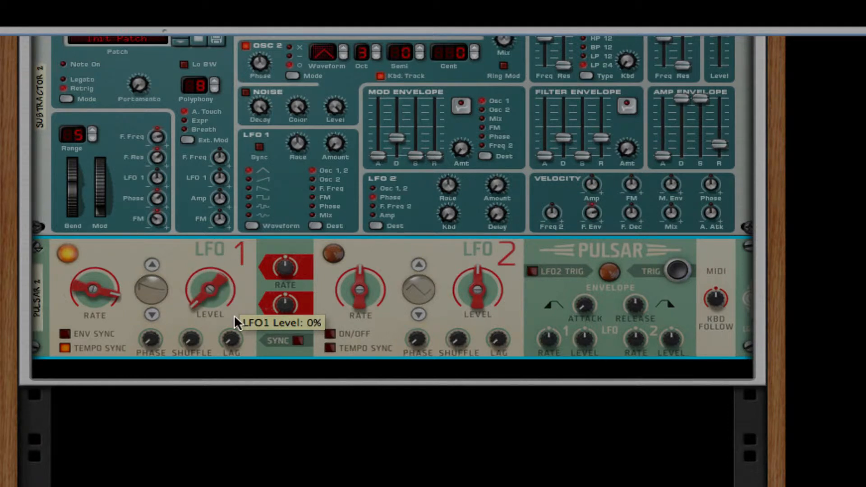
scroll(244, 310, "down", 2)
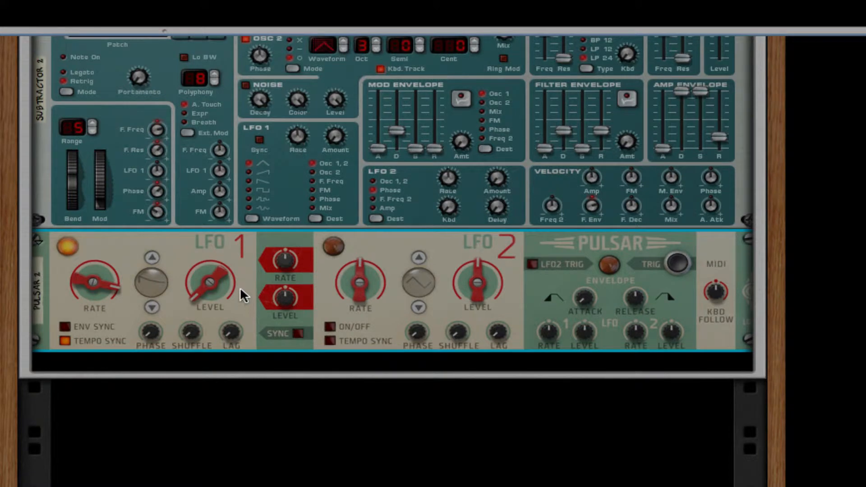
left_click_drag(210, 289, 226, 335)
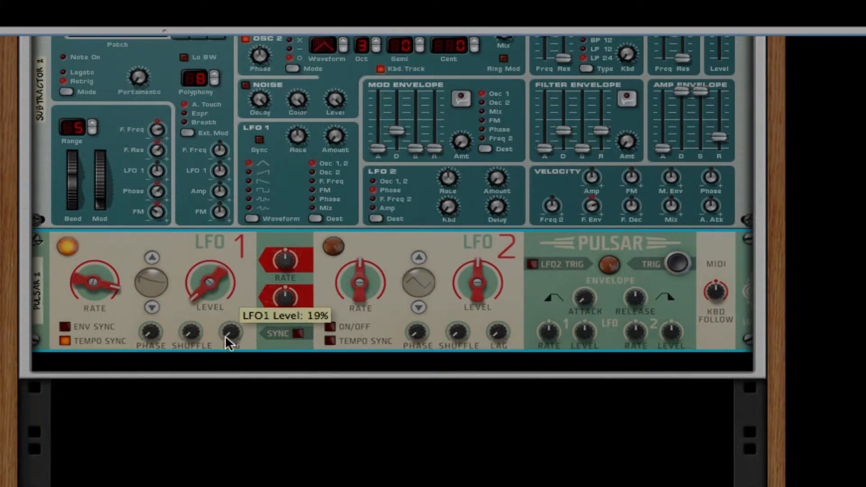
Add a BV512 Digital Vocoder below the Pulsar
scroll(227, 253, "down", 3)
right_click(238, 208)
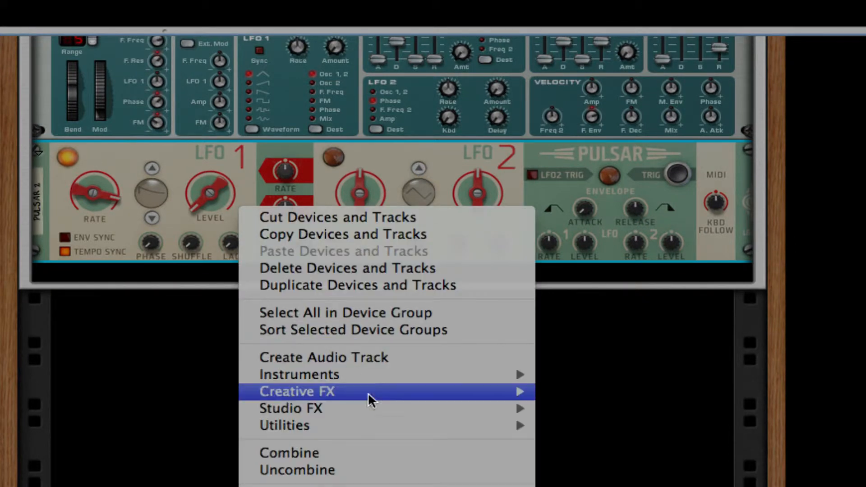
mouse_move(397, 391)
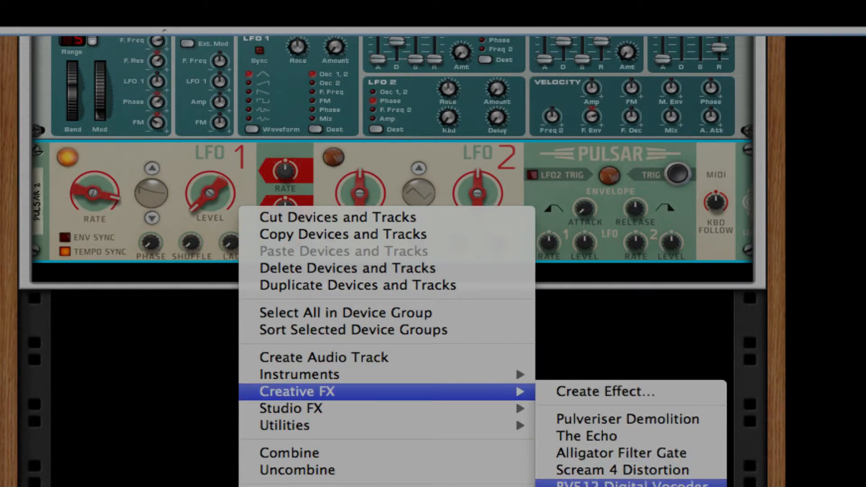
left_click(665, 483)
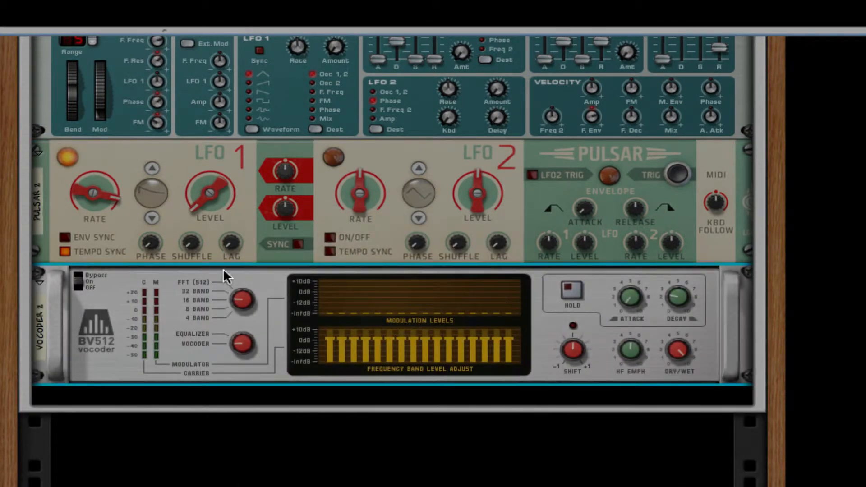
Set the BV512 vocoder to 4 bands, with Shift at 38 and Dry/Wet at 60
left_click_drag(242, 297, 276, 365)
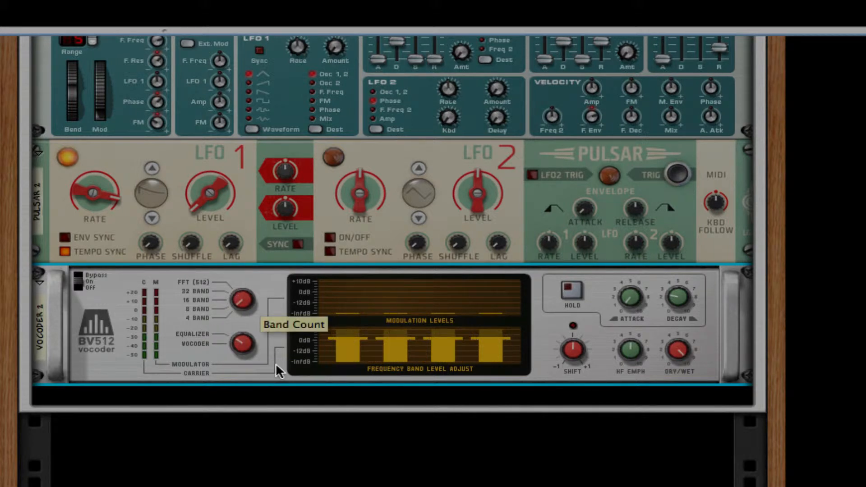
left_click_drag(578, 350, 573, 335)
scroll(573, 334, "down", 2)
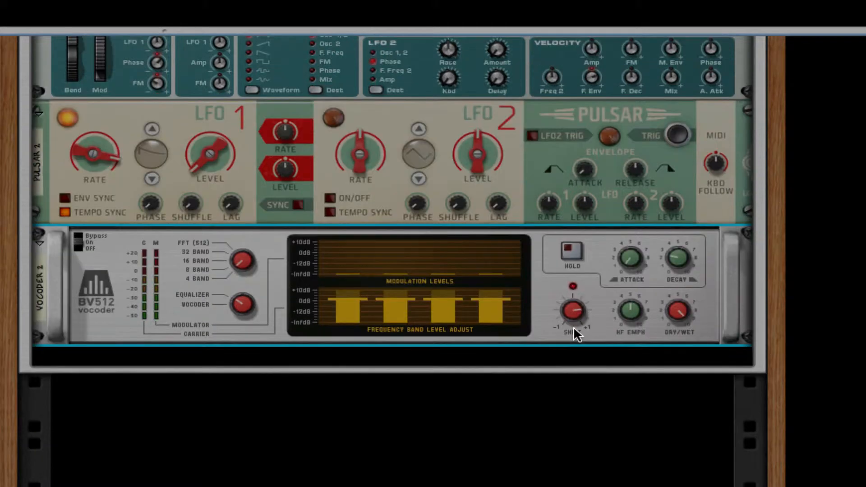
left_click_drag(692, 308, 678, 344)
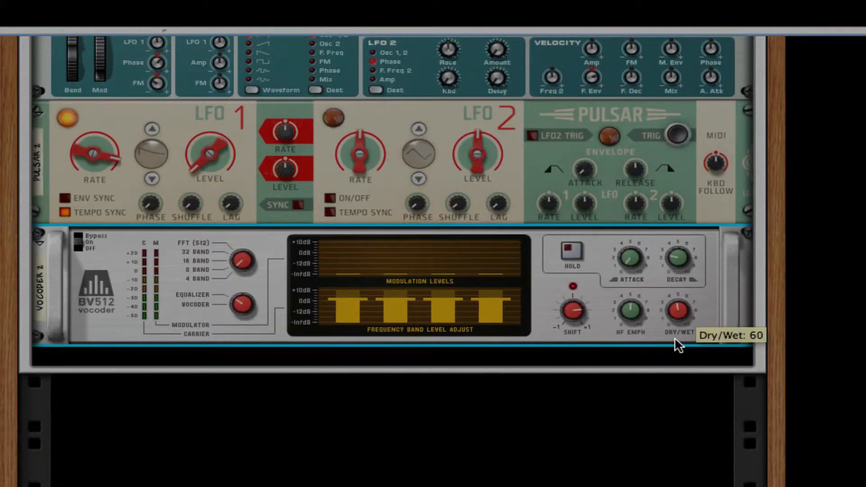
Add a Scream 4 Distortion below the BV512 vocoder
scroll(581, 239, "down", 7)
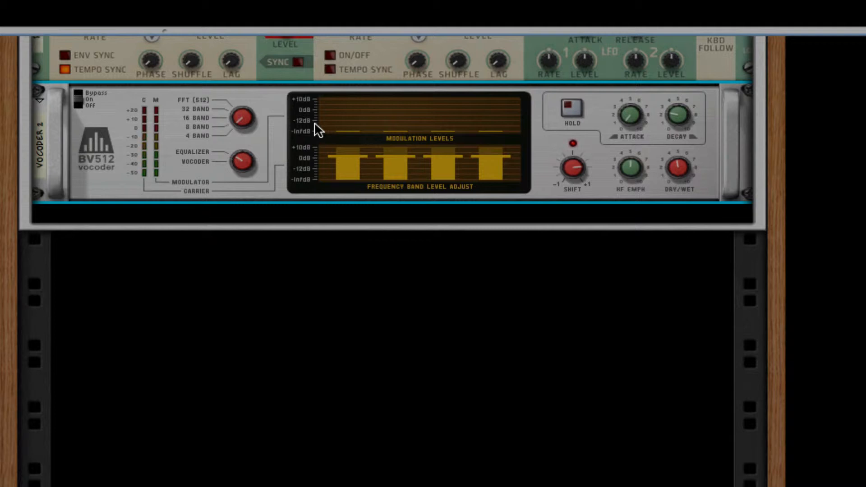
right_click(188, 175)
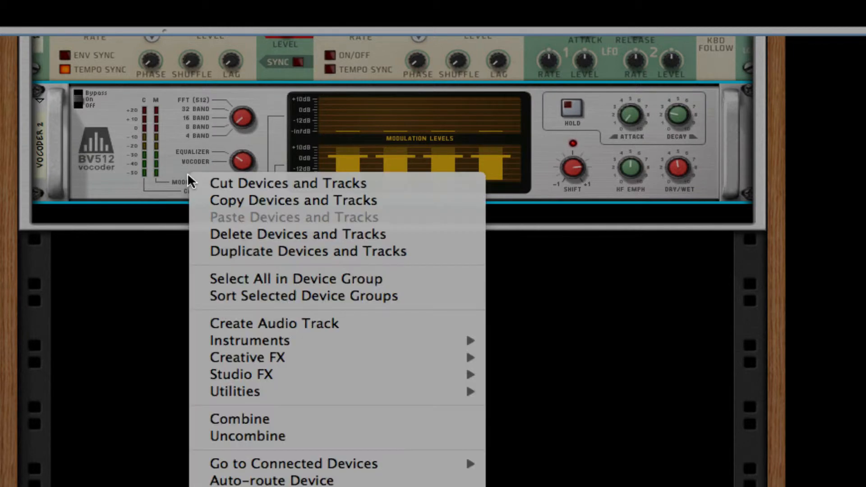
left_click(158, 174)
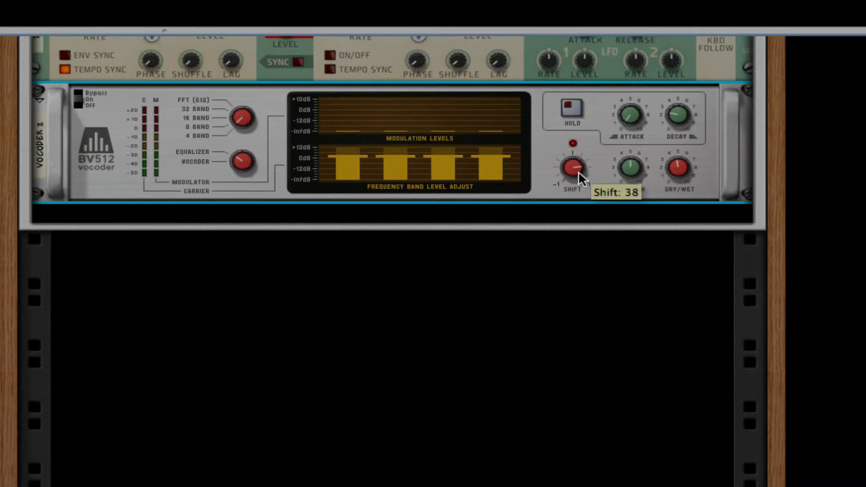
right_click(546, 173)
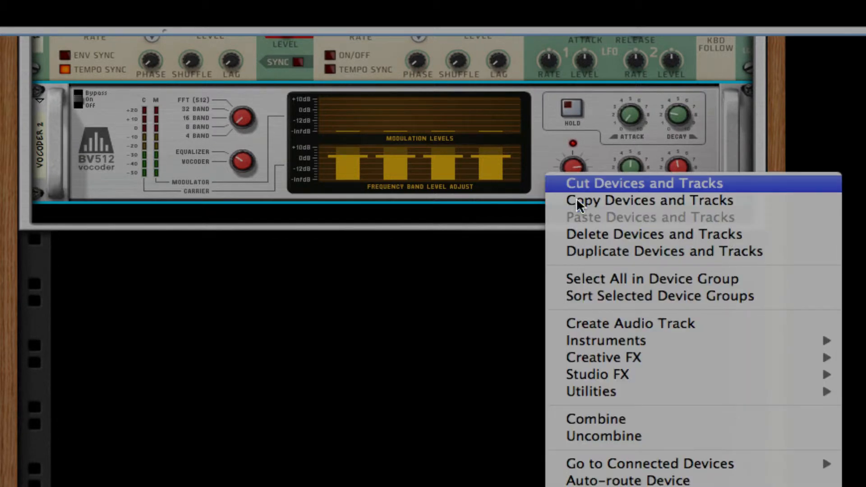
mouse_move(701, 379)
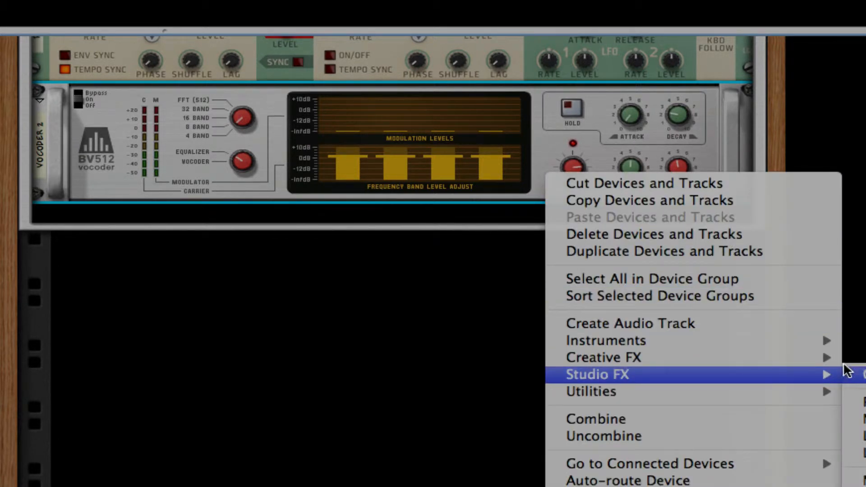
mouse_move(840, 360)
left_click(860, 436)
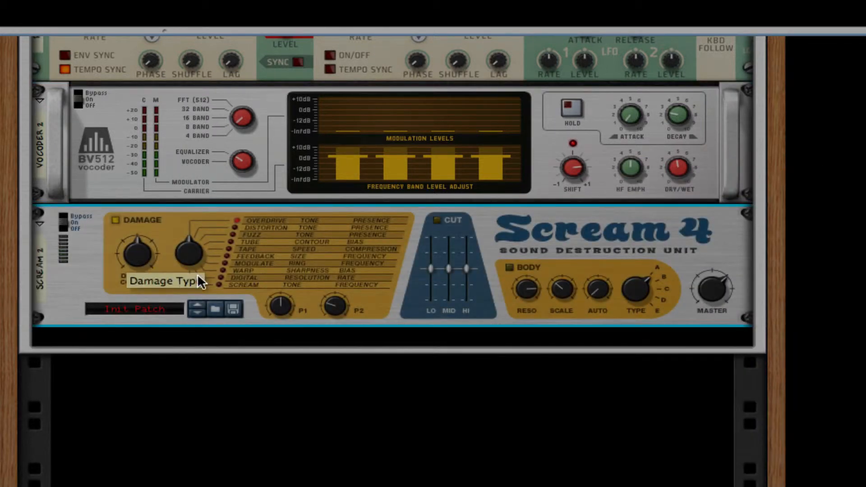
Raise the Scream 4's damage control, set the damage type to Warp and turn P2 up to maximum
left_click_drag(135, 252, 191, 206)
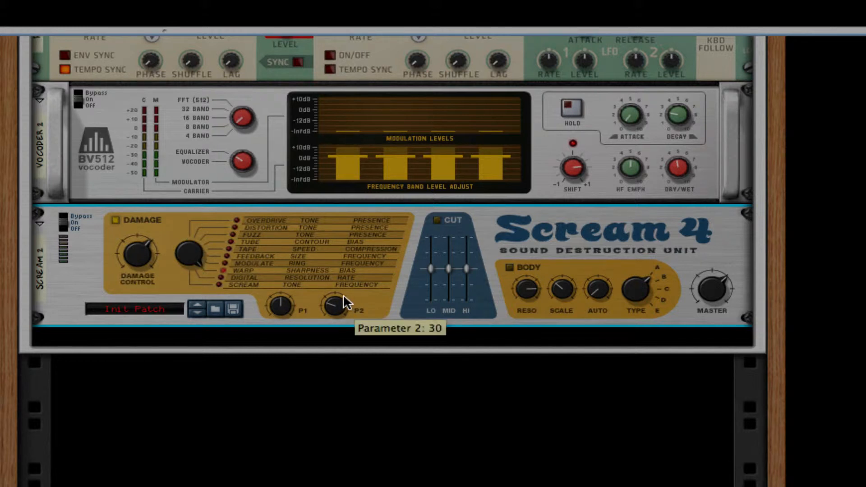
left_click_drag(342, 299, 329, 144)
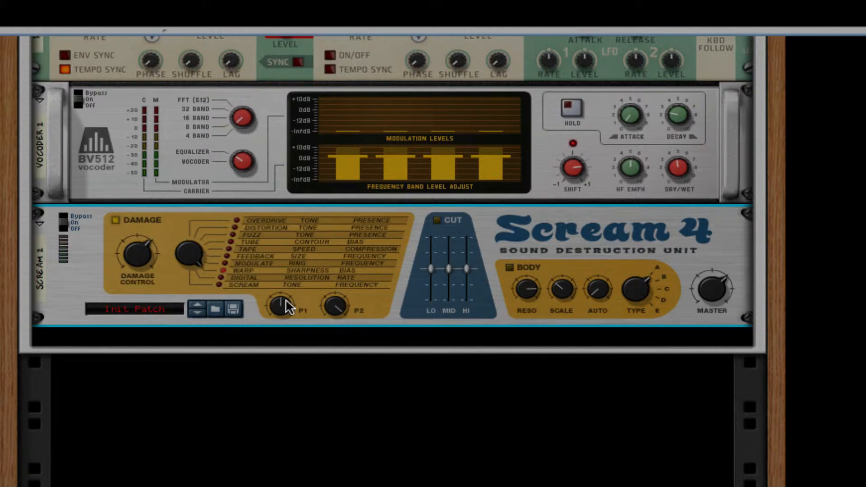
Lower the Scream 4's P1 and enable its Body section at type E with reduced reso and scale and slightly raised auto
left_click_drag(285, 301, 285, 309)
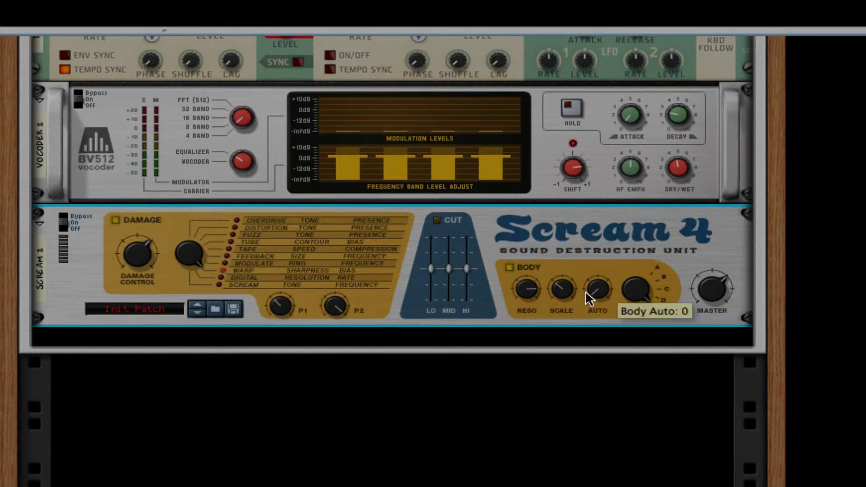
left_click_drag(605, 290, 529, 334)
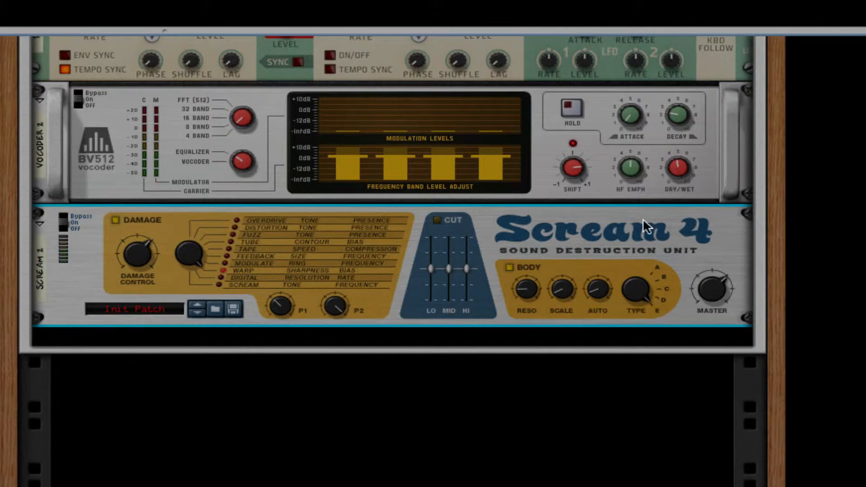
Add an MClass Equalizer below the Scream 4
right_click(410, 287)
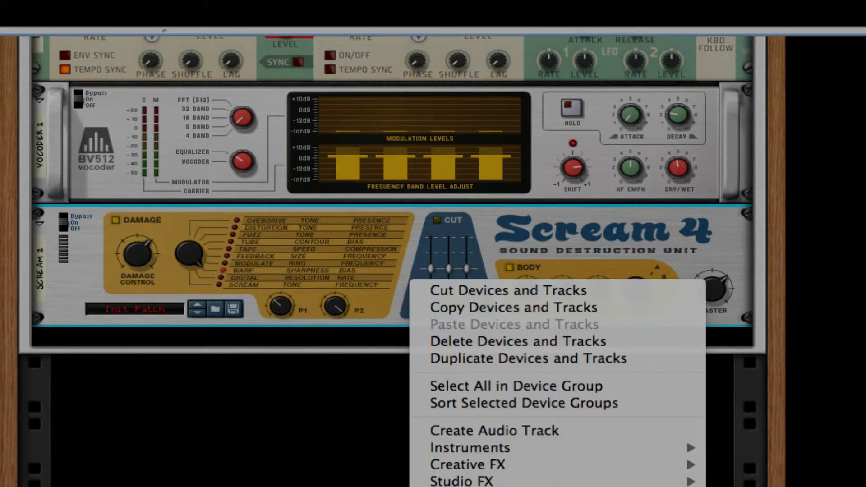
mouse_move(577, 483)
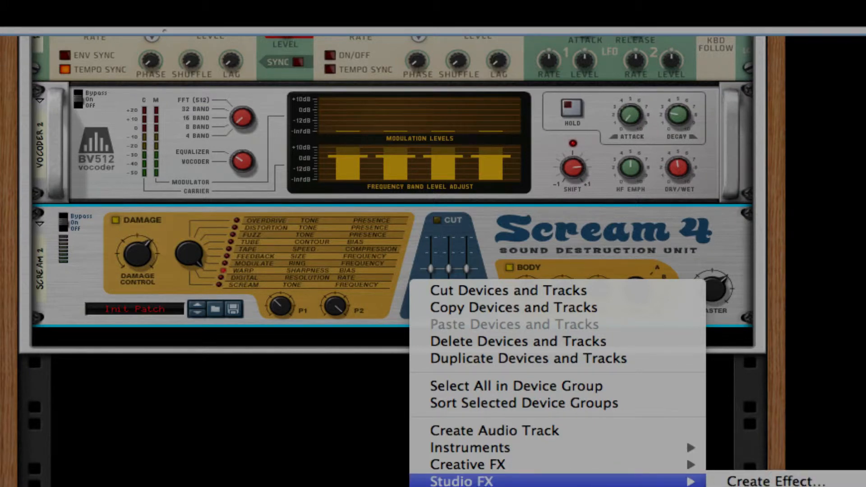
left_click(767, 485)
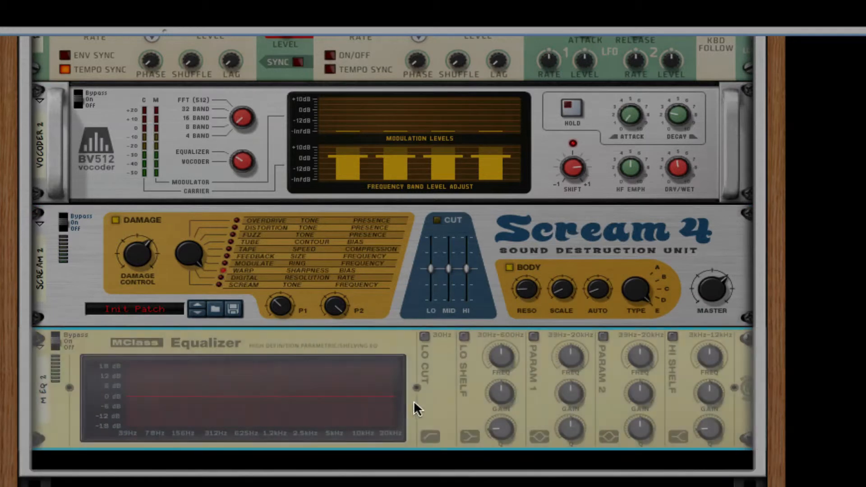
Add an MClass Maximizer below the MClass Equalizer
right_click(422, 398)
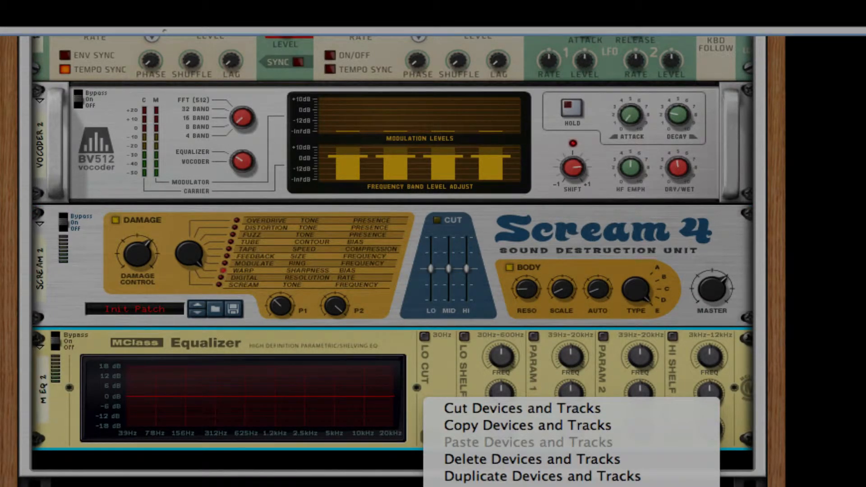
left_click(463, 486)
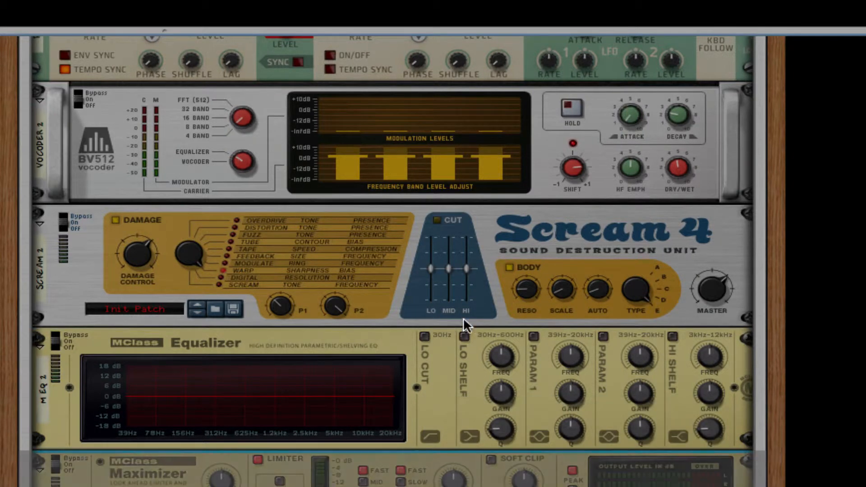
Enable the equalizer's Lo Cut, Lo Shelf and Param 1 bands, shaping Param 1 into a deep, narrow cut at about 200 Hz
left_click(464, 336)
left_click(424, 336)
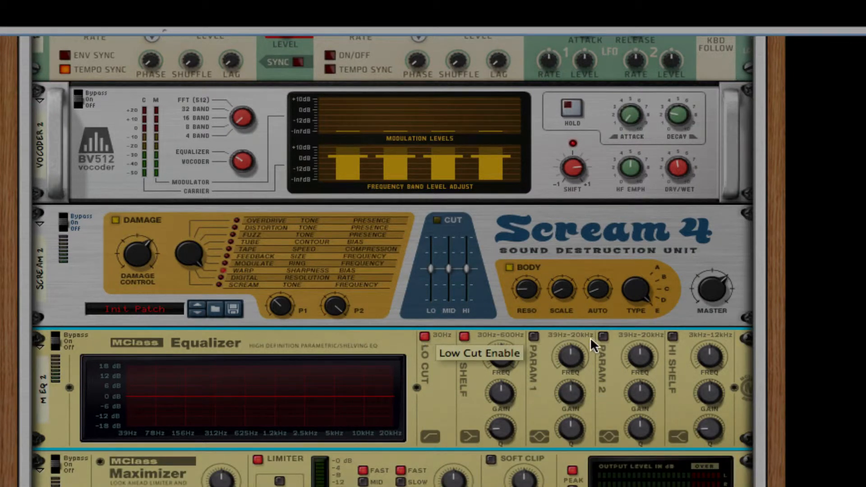
left_click(534, 337)
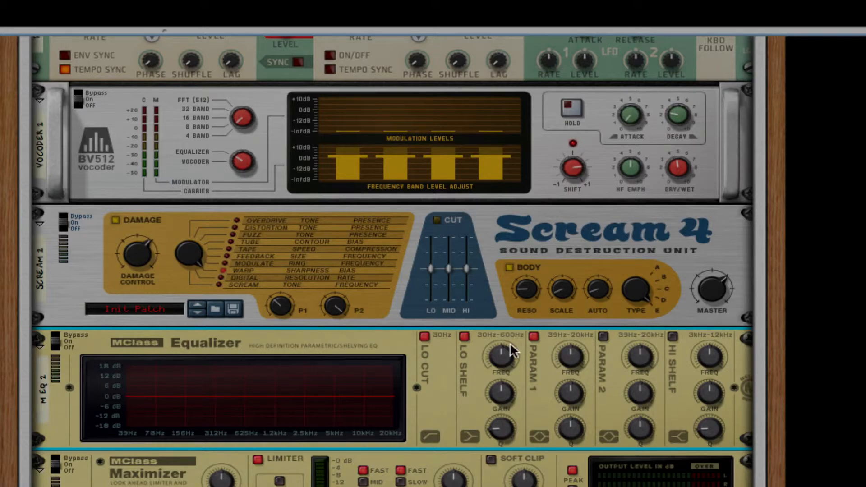
scroll(406, 329, "up", 10)
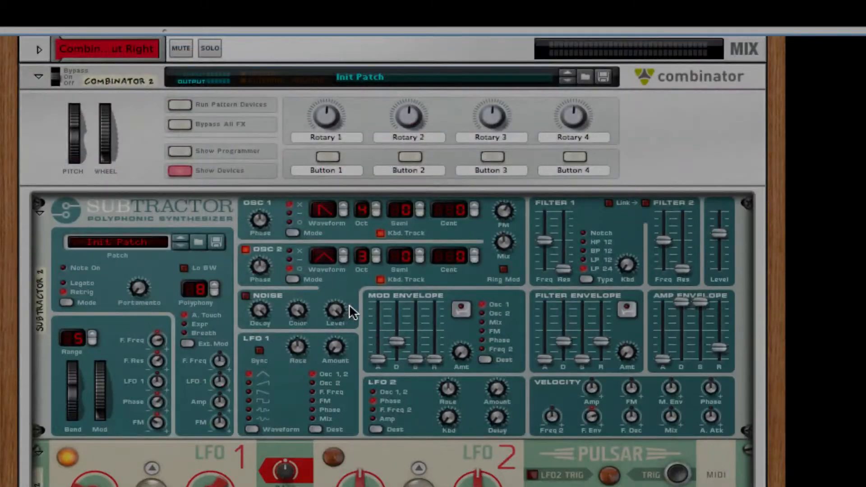
scroll(424, 312, "down", 10)
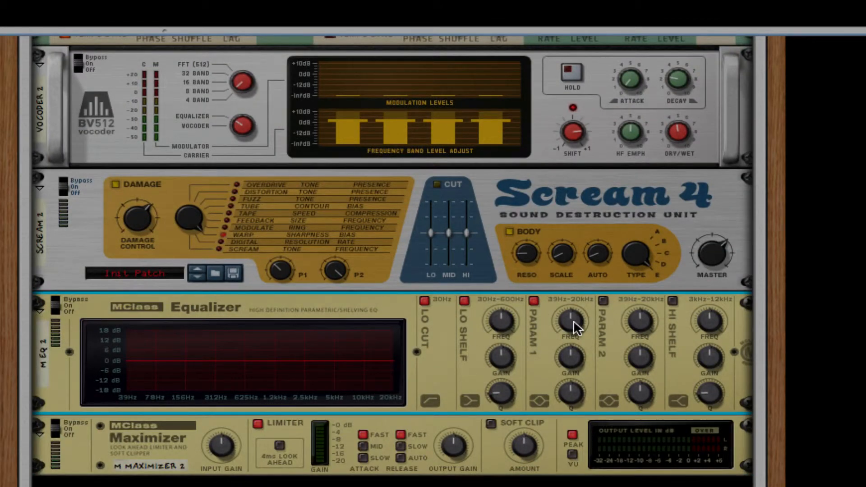
mouse_move(579, 324)
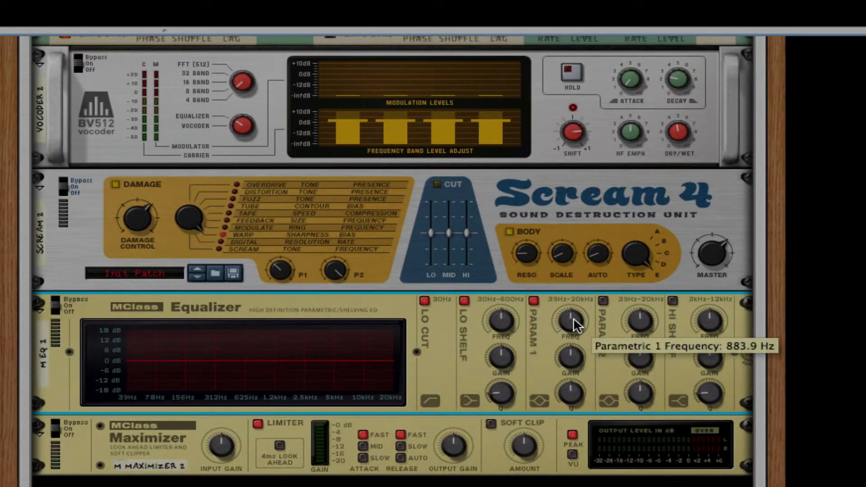
left_click_drag(574, 321, 578, 370)
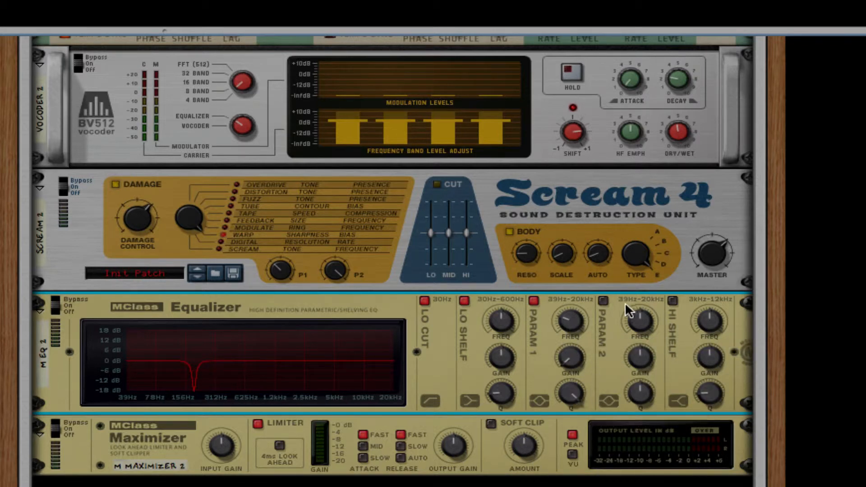
Enable the equalizer's Param 2 band and shape it into a narrow cut of about -18 dB slightly above 2.5 kHz
left_click(604, 300)
left_click_drag(644, 320, 644, 309)
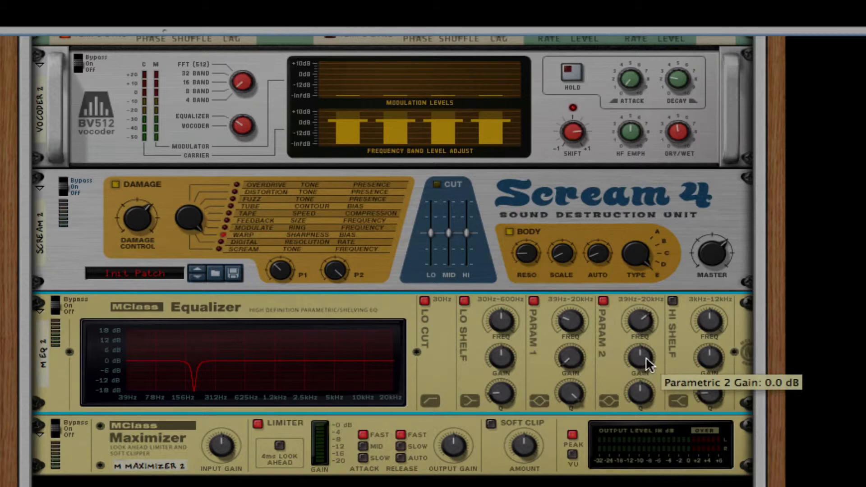
left_click_drag(646, 357, 646, 383)
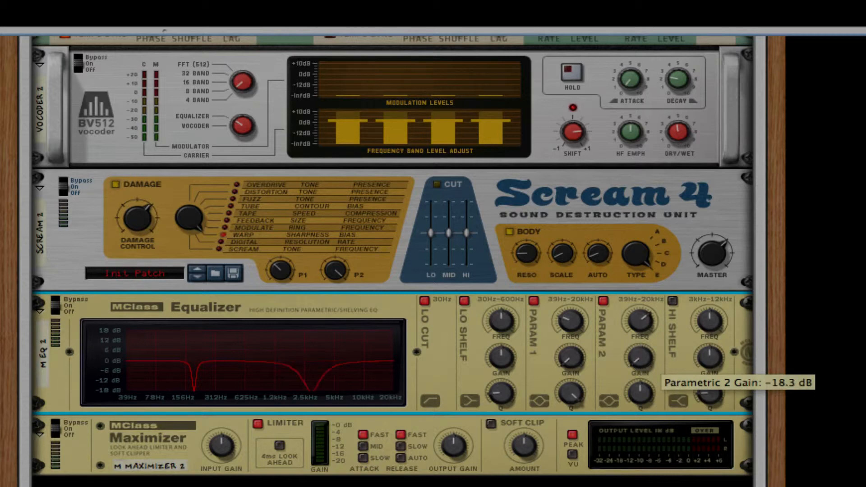
Enable the equalizer's Hi Shelf band and turn its frequency and Q down to minimum, leaving the gain at 0 dB
left_click(674, 300)
left_click_drag(710, 320, 709, 405)
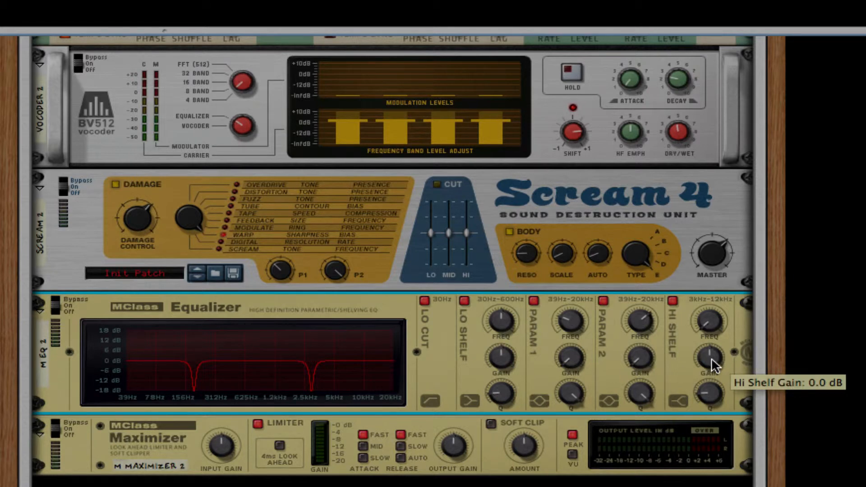
left_click_drag(711, 358, 711, 358)
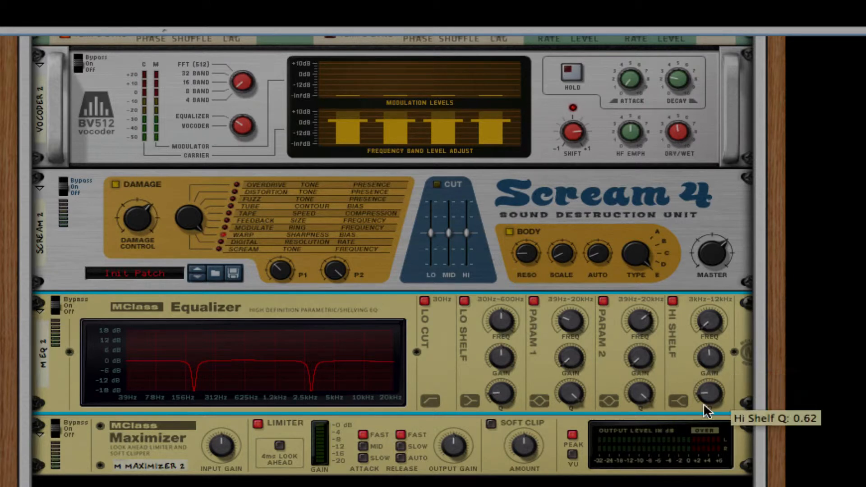
left_click_drag(713, 391, 713, 451)
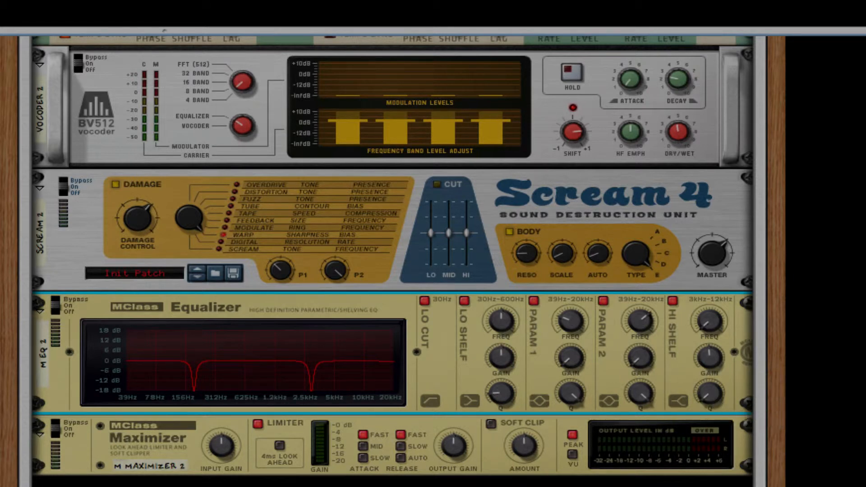
Configure the Maximizer with the limiter off, Soft Clip on at full amount, 4ms Look Ahead on and release set to Auto
left_click(258, 424)
left_click(491, 424)
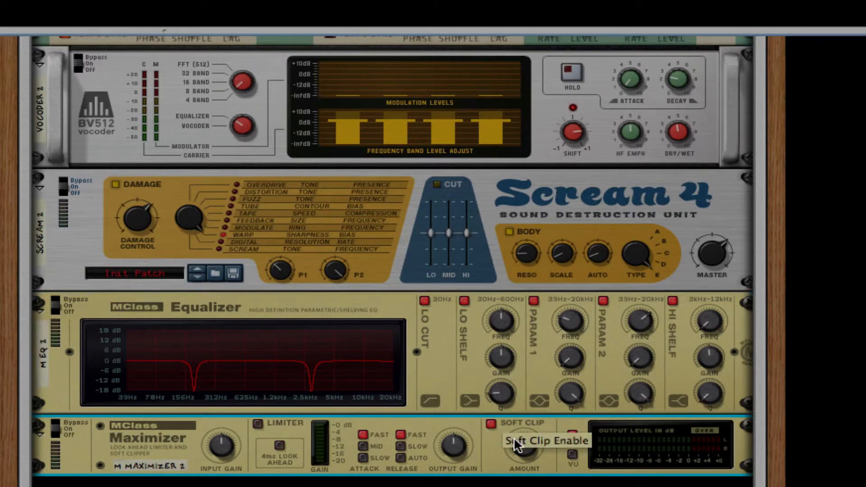
left_click_drag(519, 448, 487, 234)
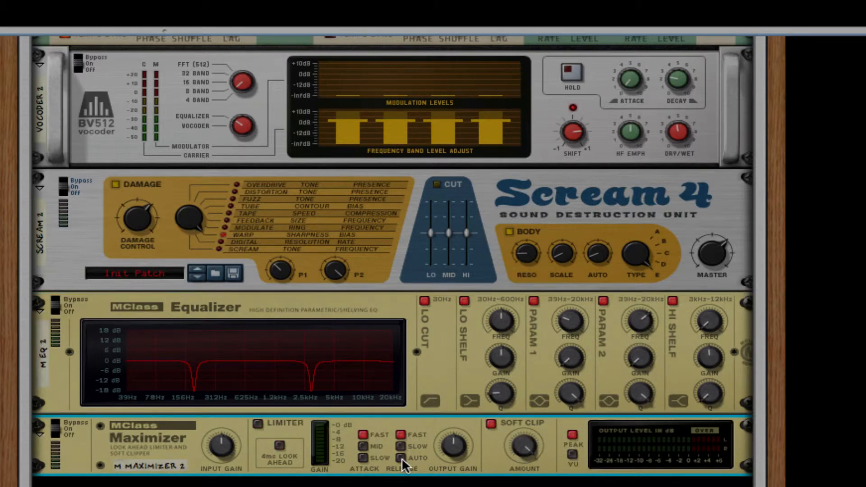
left_click(280, 446)
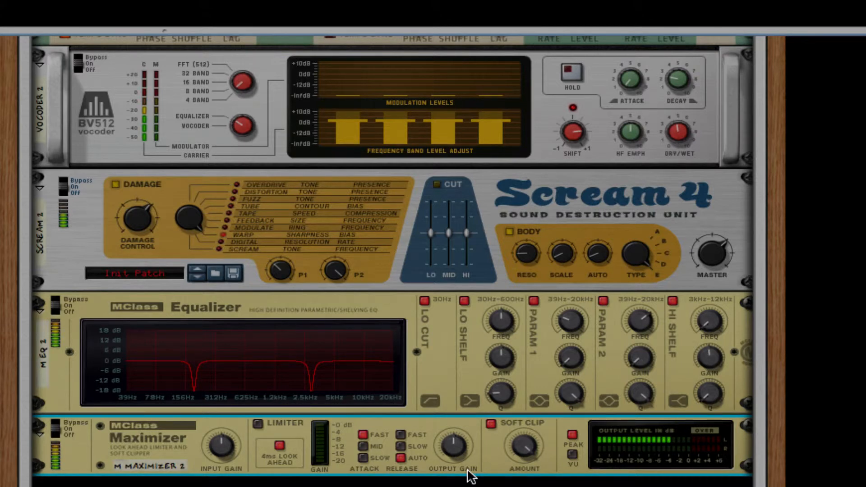
Try the Pulsar's LFO 1 level at 100% and return it to minimum
scroll(339, 333, "up", 5)
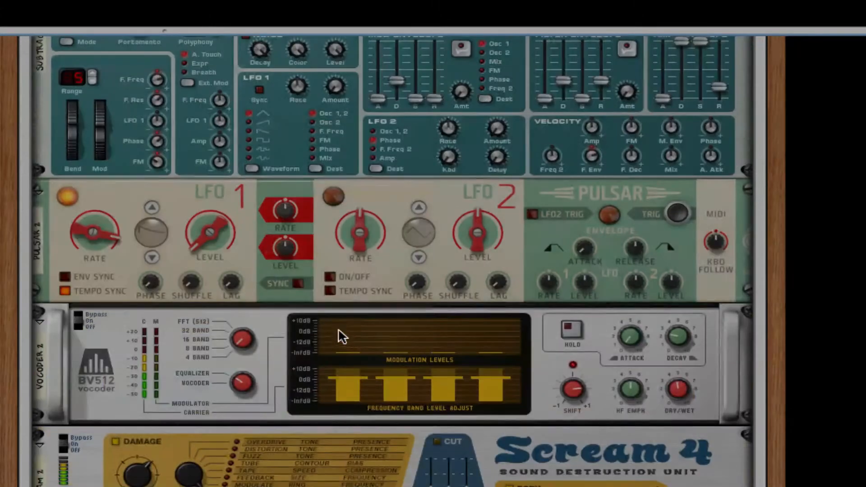
left_click(217, 212)
left_click_drag(218, 214, 223, 161)
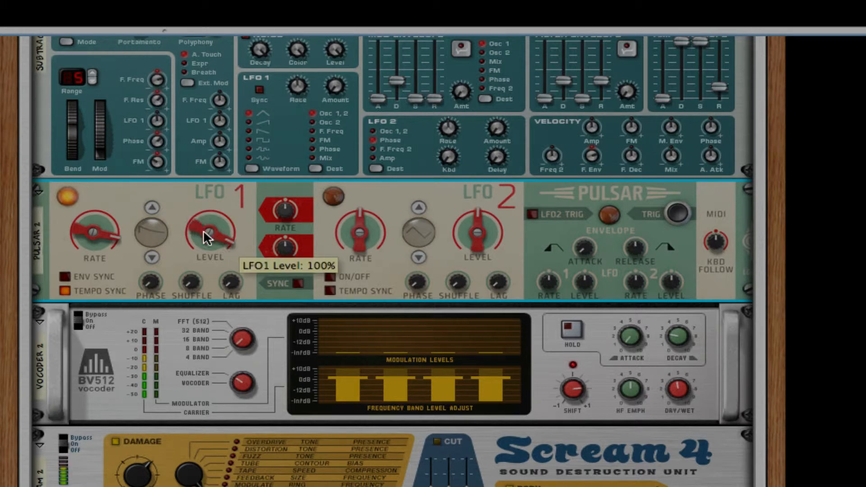
left_click_drag(207, 236, 218, 329)
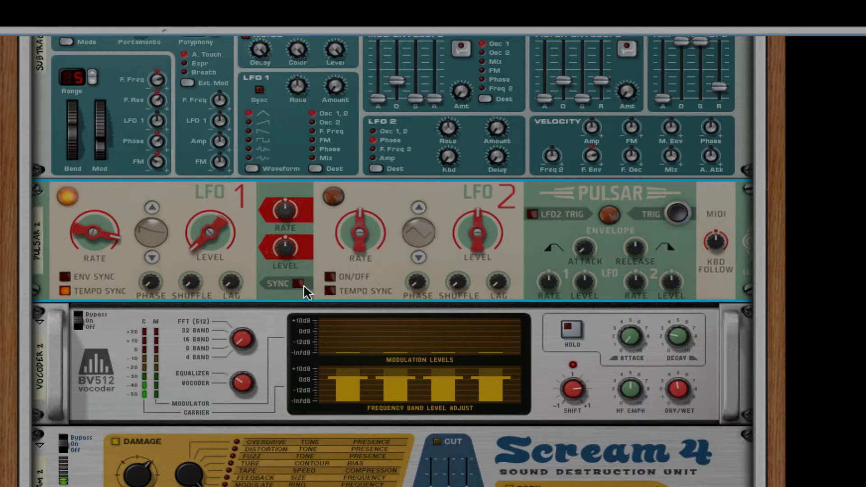
Close the untitled song without saving its changes
scroll(305, 294, "up", 5)
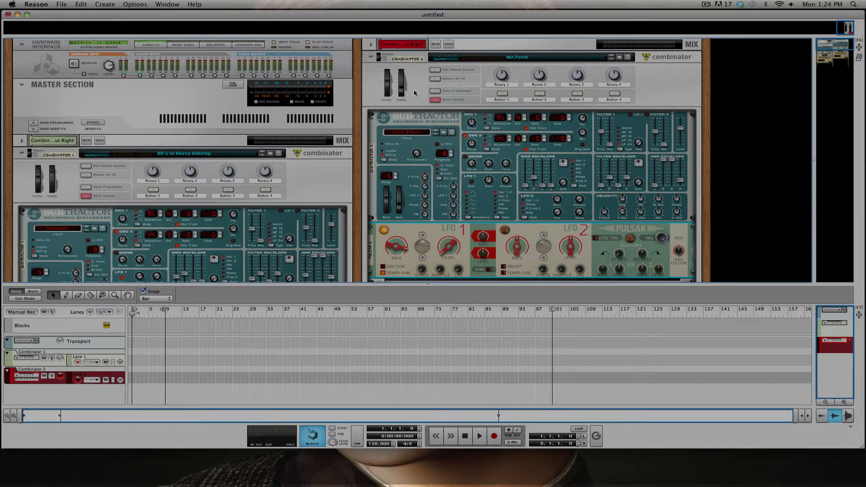
key("super+w")
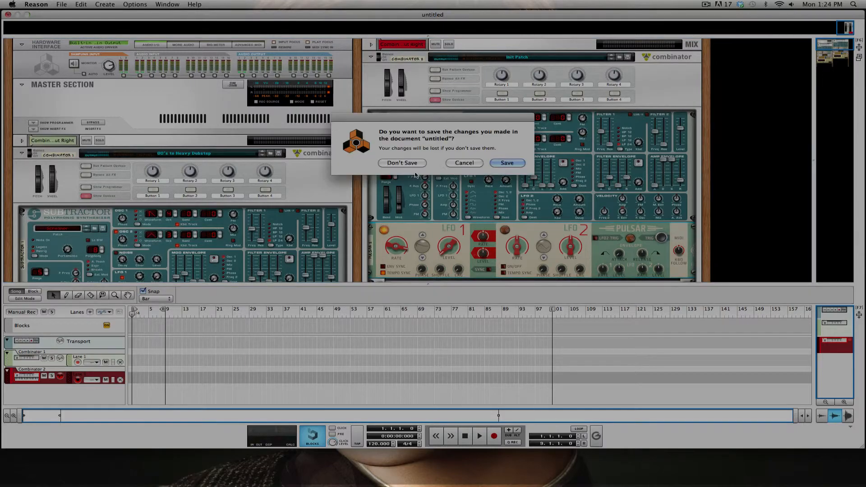
left_click(401, 163)
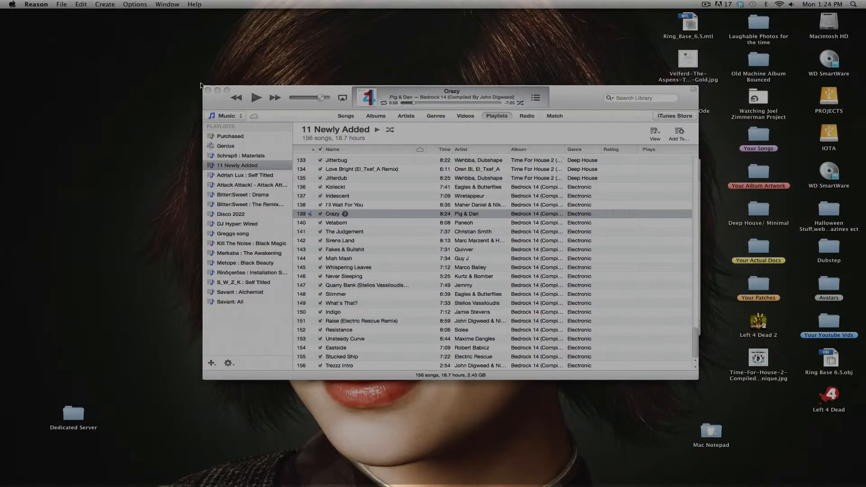
Clear the desktop by minimizing the iTunes window and closing the Finder window
left_click(218, 90)
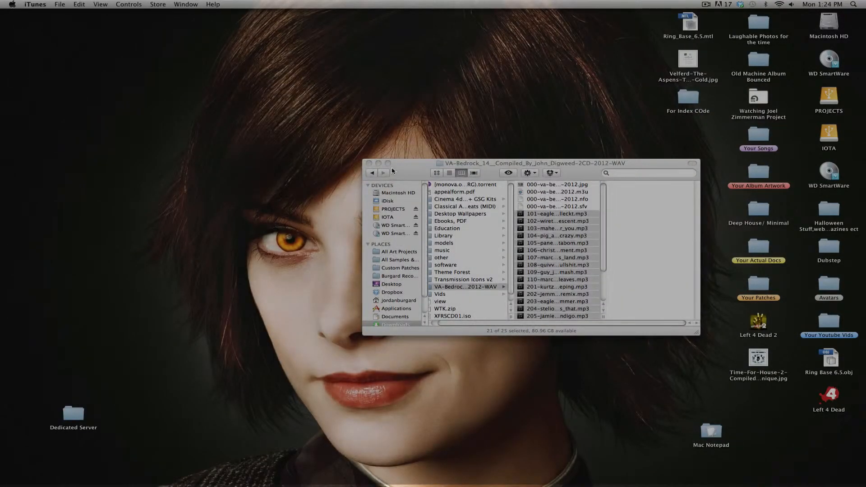
left_click(373, 164)
left_click(368, 163)
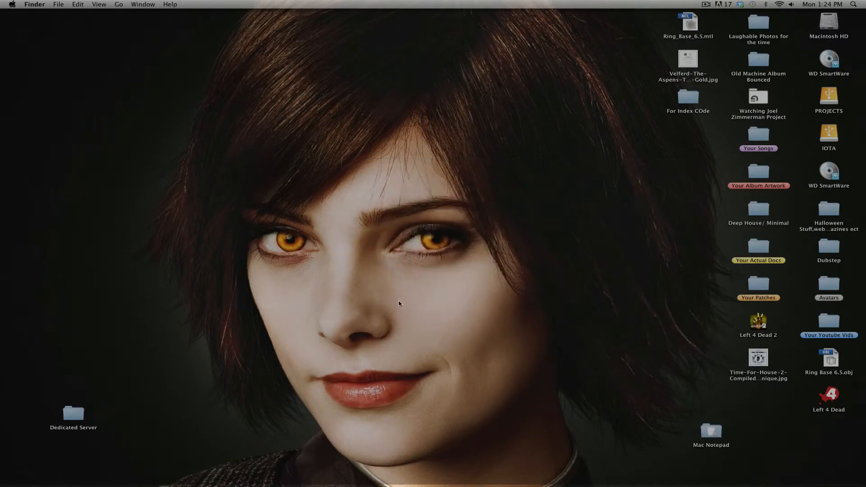
Launch Ableton Live
mouse_move(261, 486)
left_click(155, 471)
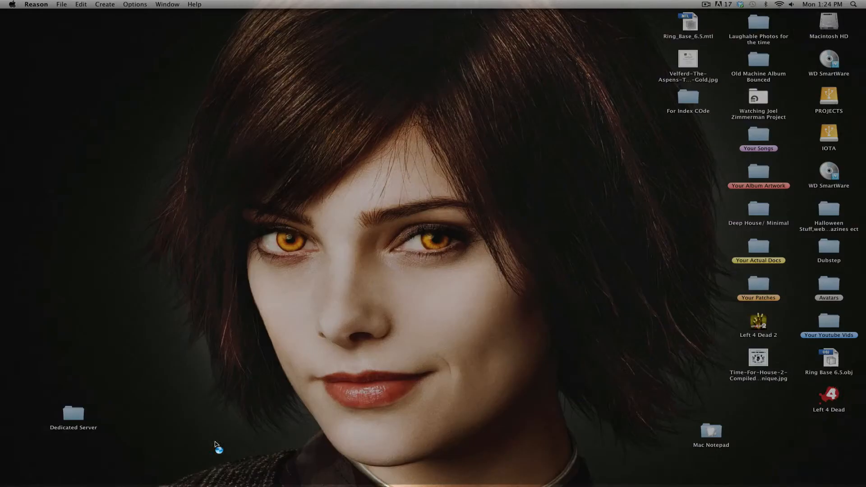
mouse_move(179, 470)
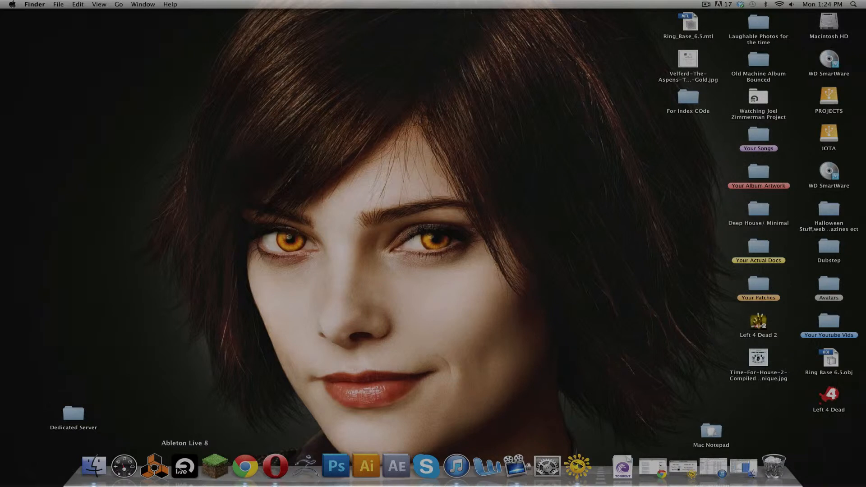
left_click(180, 470)
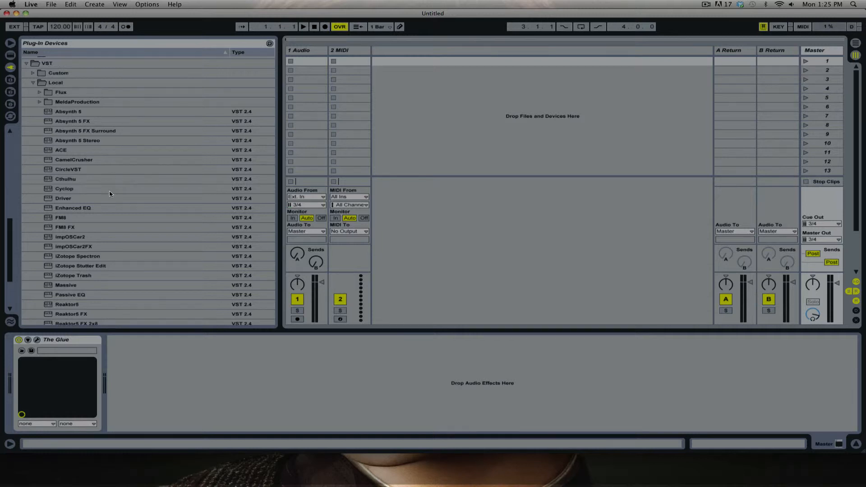
Open the recent Live set Stone.als from the Scrap5 Album project
scroll(136, 188, "down", 3)
left_click(60, 6)
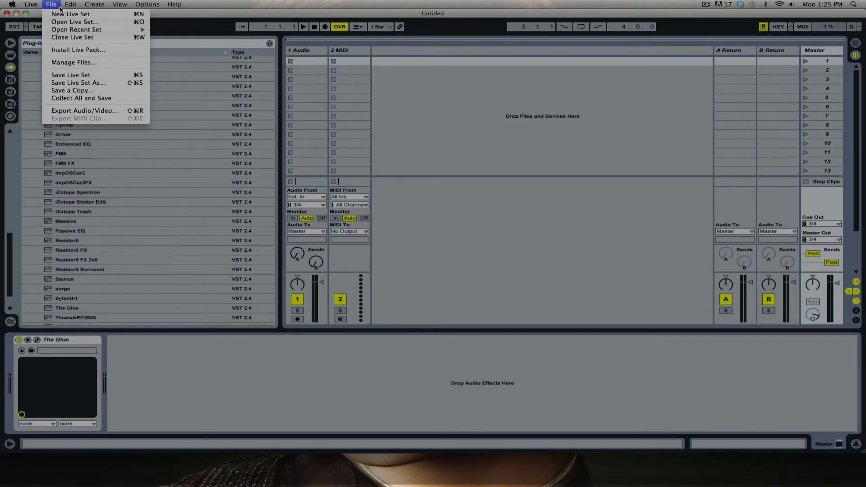
mouse_move(113, 31)
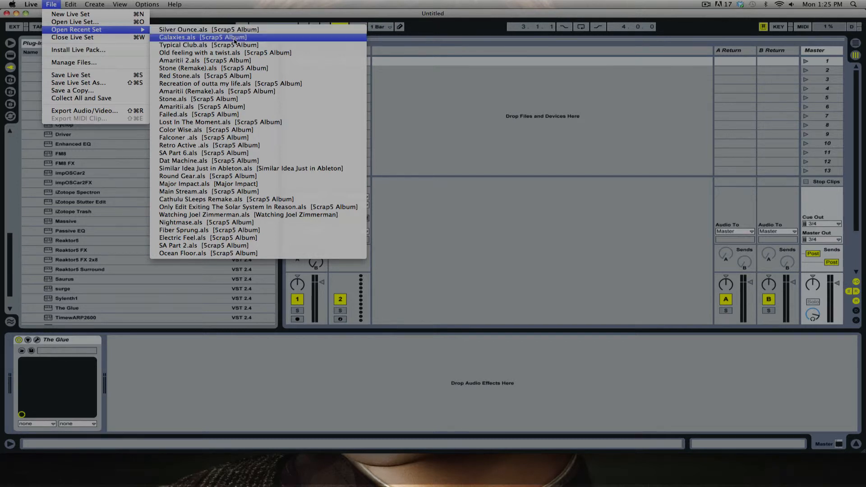
left_click(219, 100)
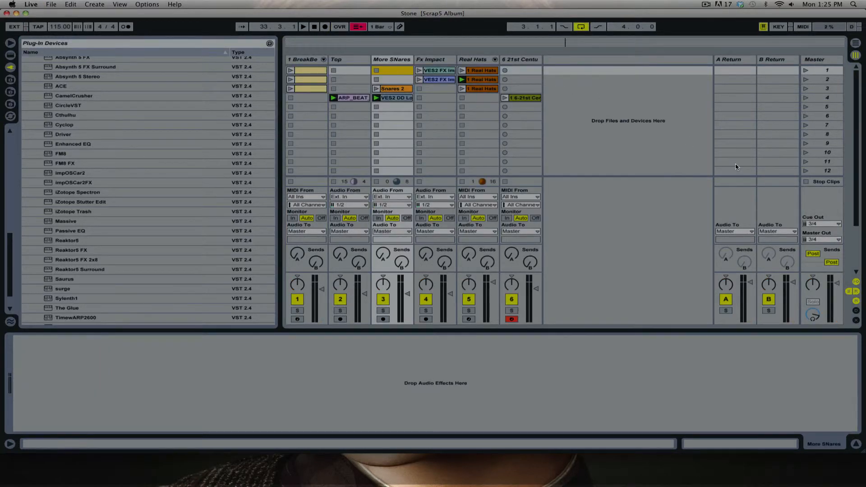
Open the recent Live set Stone (Remake).als from the Scrap5 Album project
left_click(51, 5)
mouse_move(77, 30)
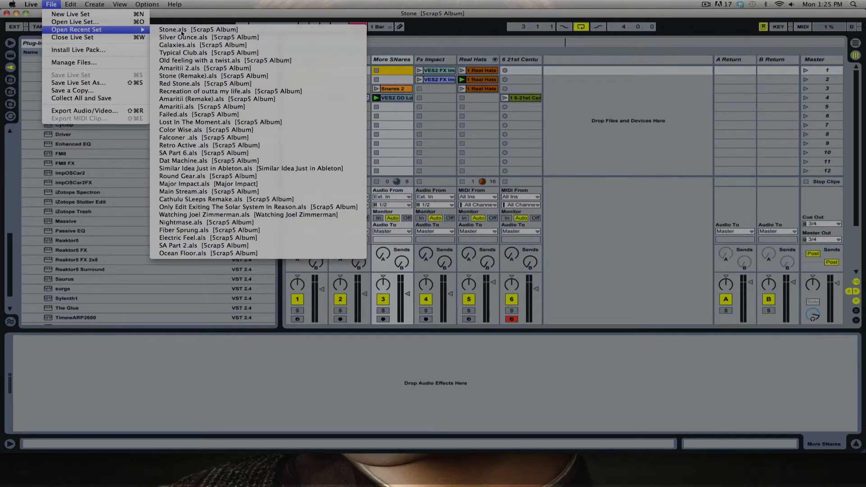
left_click(227, 76)
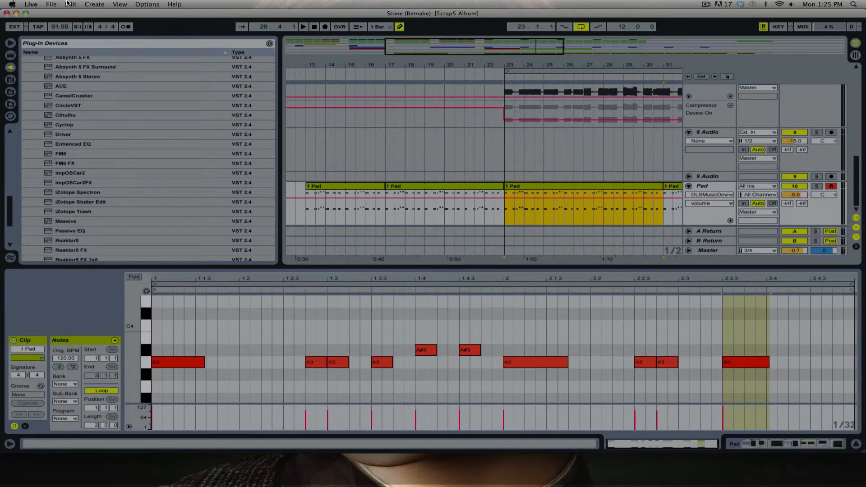
Open the recent Live set Red Stone.als from the Scrap5 Album project and view its arrangement
left_click(51, 4)
mouse_move(70, 30)
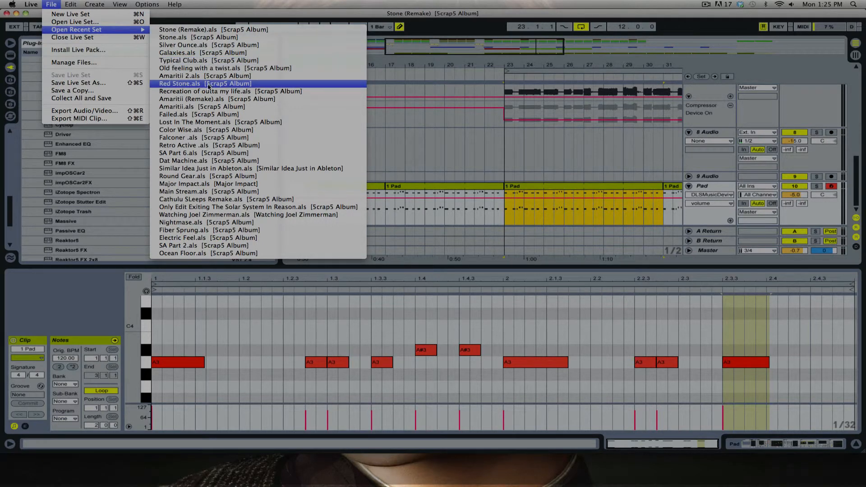
left_click(213, 83)
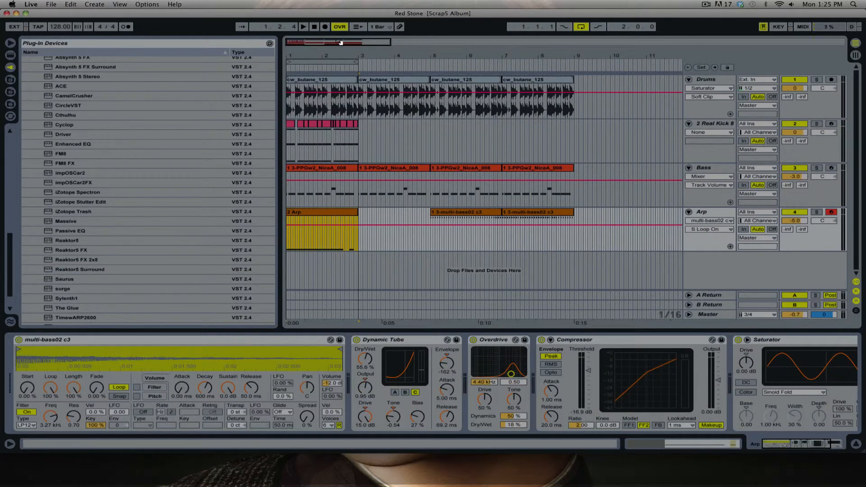
left_click_drag(341, 43, 403, 48)
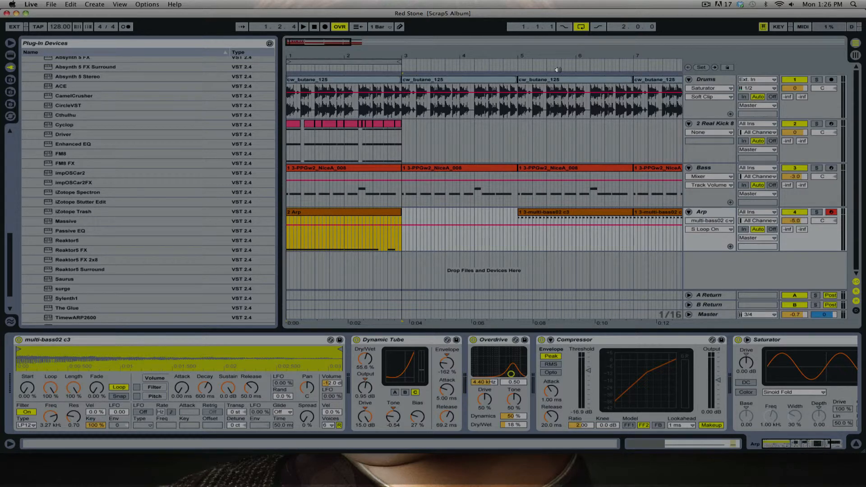
Play the opening bars of the Red Stone arrangement and stop playback
left_click_drag(559, 69, 558, 108)
key("space")
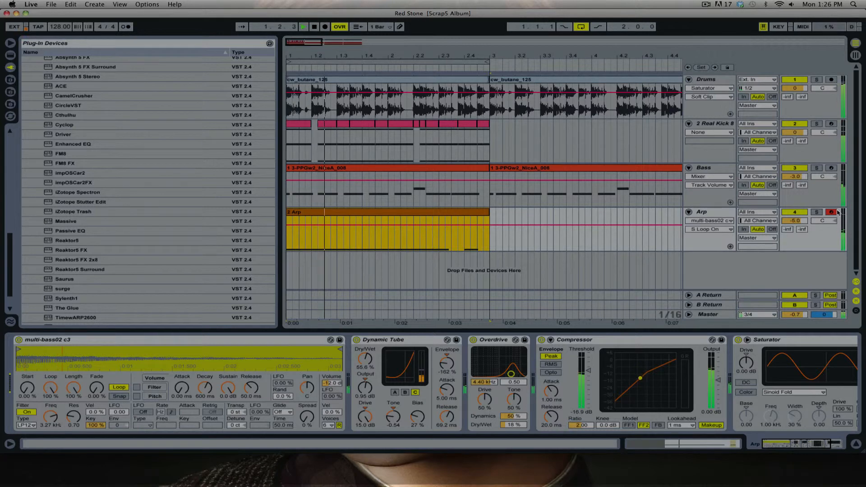
key("space")
left_click(721, 265)
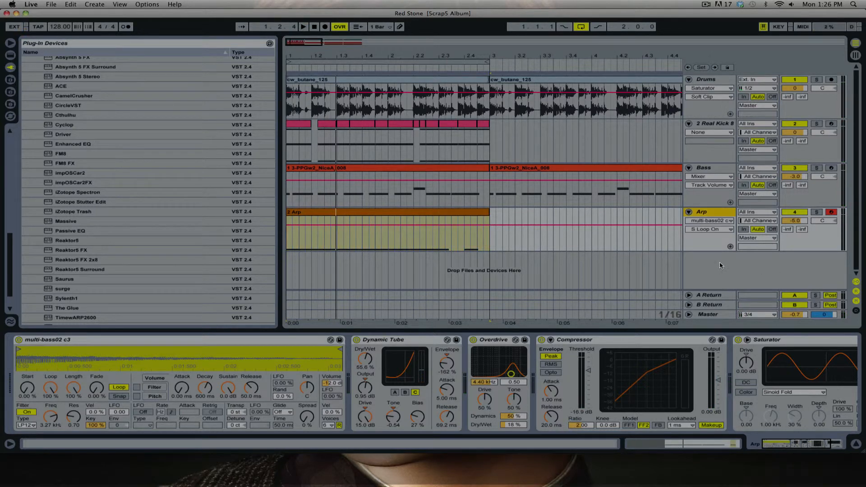
In the audio preferences, set the input device to Built-in Microphone and the output device to Built-in Output
key("super+comma")
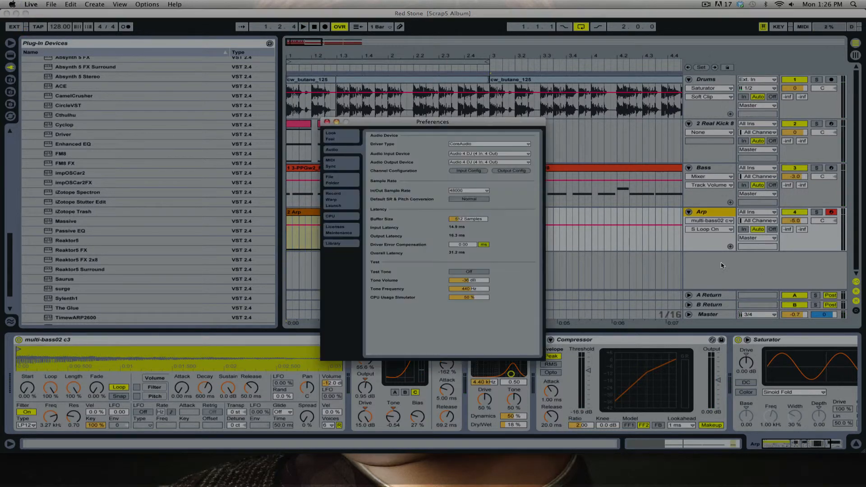
left_click(478, 154)
left_click(479, 165)
left_click(481, 162)
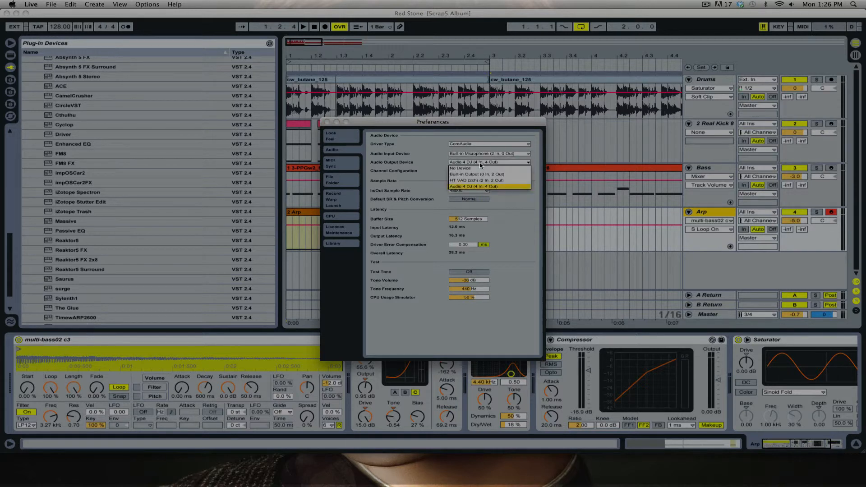
left_click(480, 174)
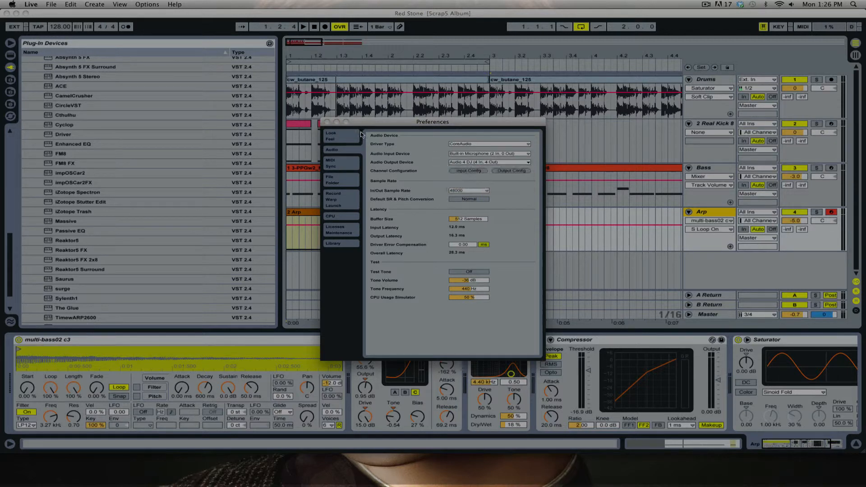
left_click(326, 122)
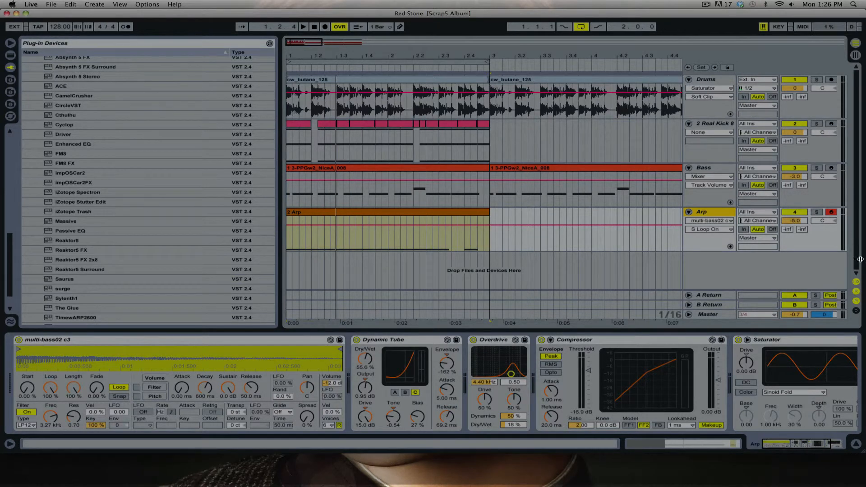
Route the Master track to output 1/2 and set its volume to -10 dB
left_click(758, 318)
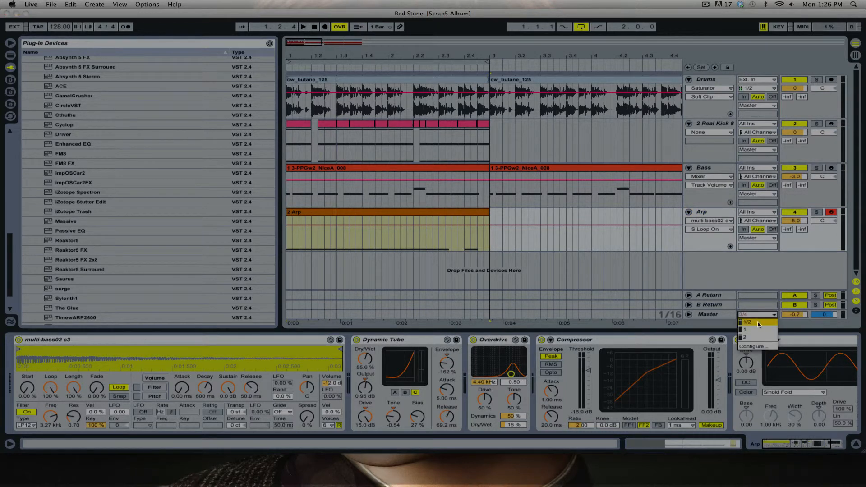
left_click(757, 321)
type("-10")
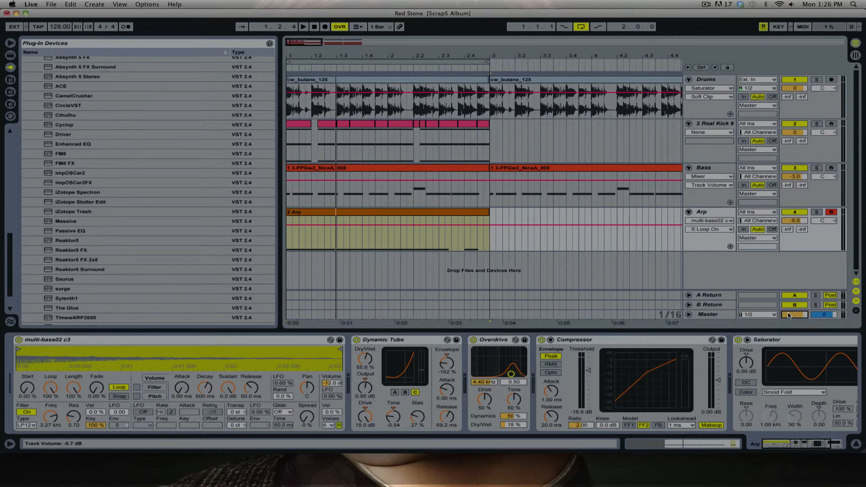
key("Return")
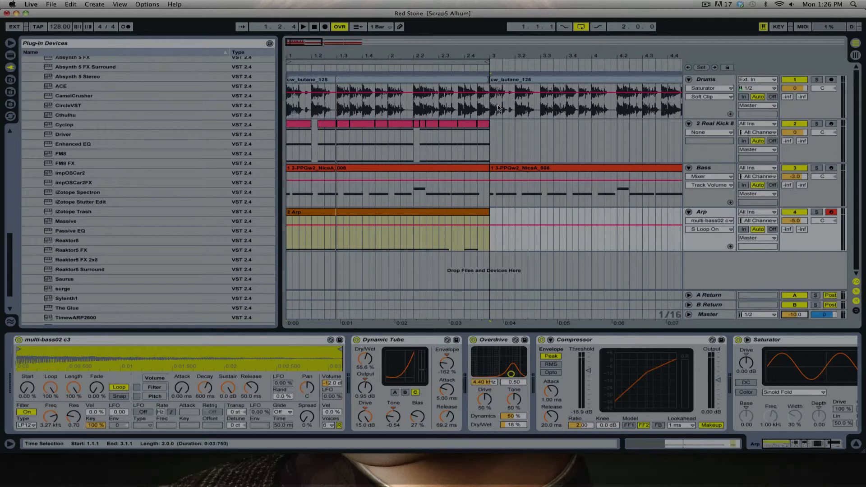
Play the looped section with all tracks, and play it again with only the Arp track soloed
key("space")
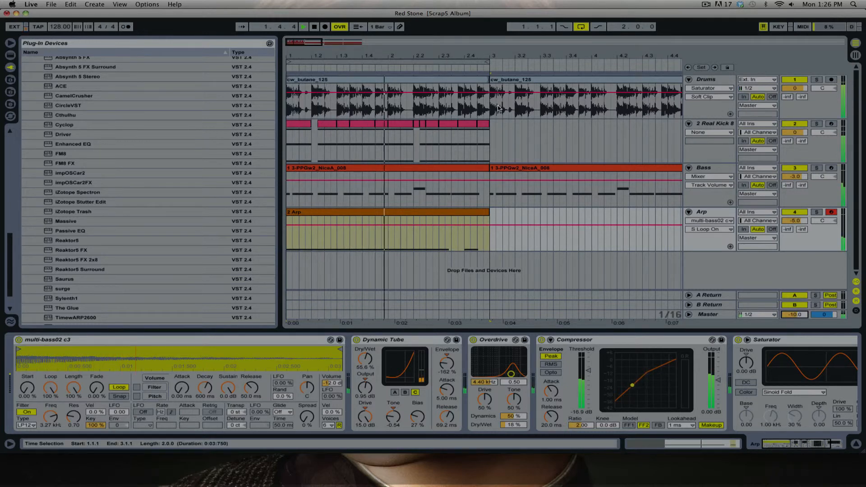
key("space")
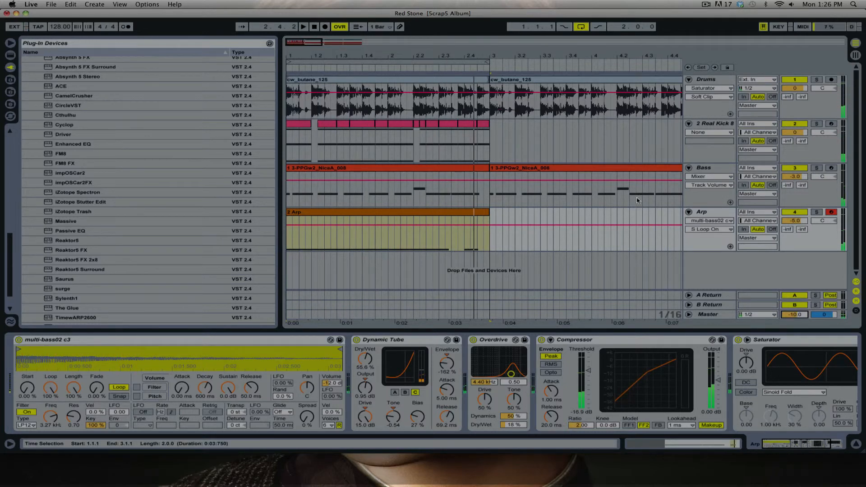
left_click(817, 212)
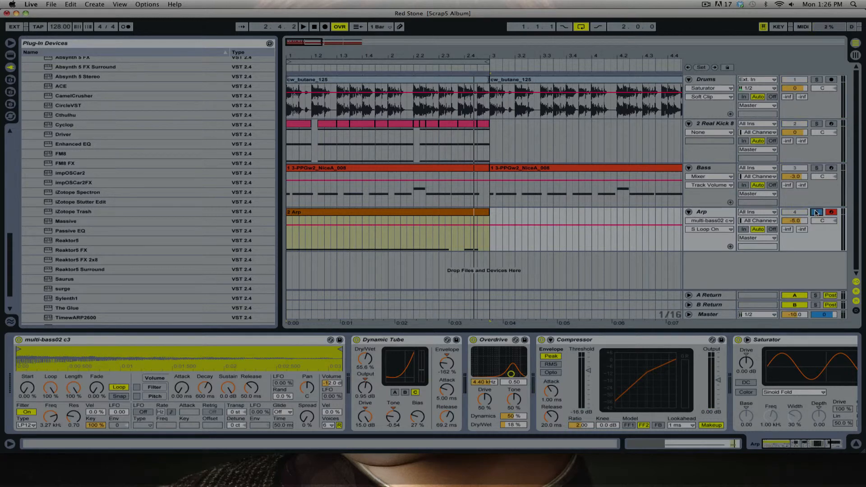
left_click(446, 213)
key("space")
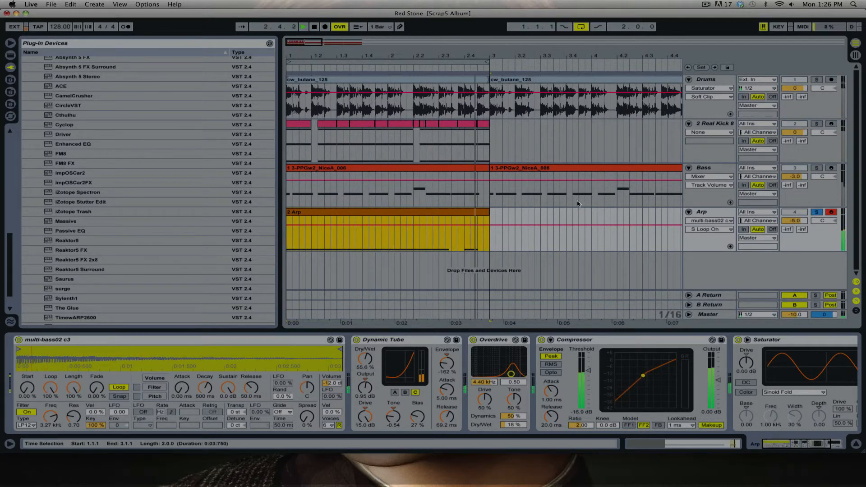
key("space")
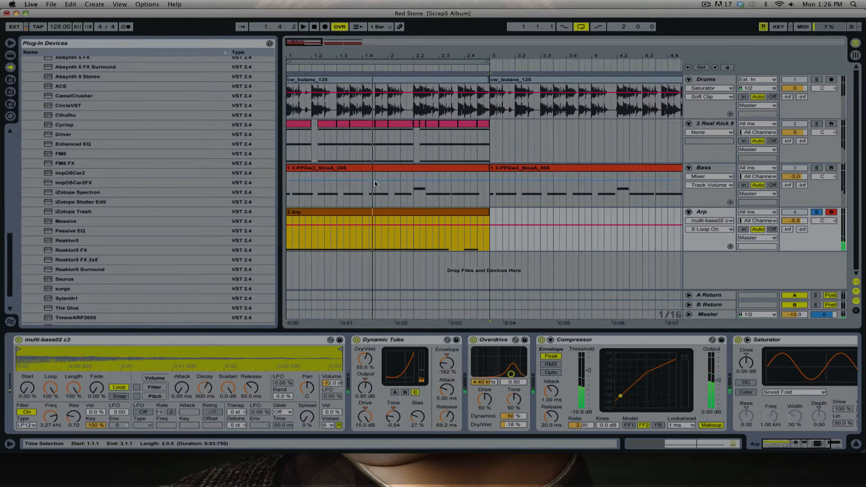
In the audio preferences, set both the input and output devices to Audio 4 DJ (4 In, 4 Out)
left_click(7, 13)
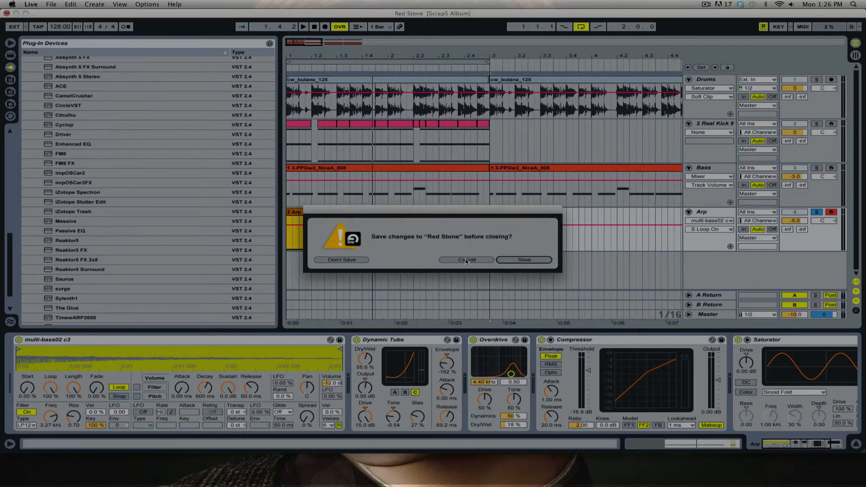
left_click(460, 260)
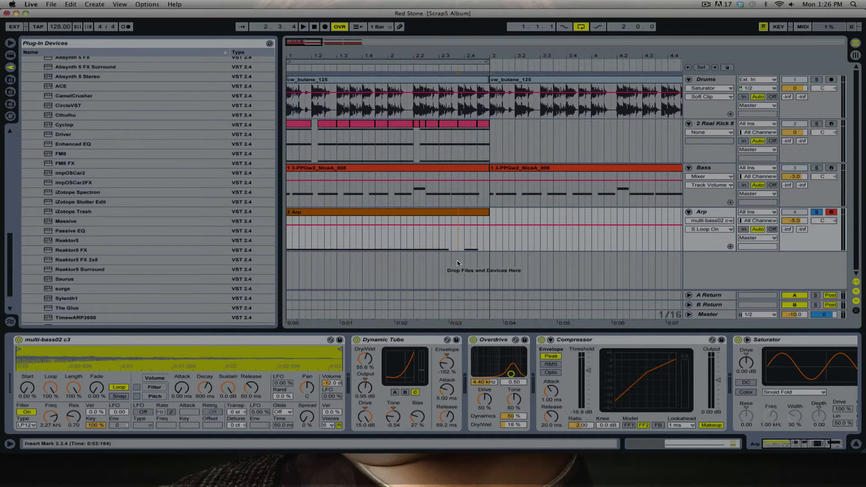
key("super+comma")
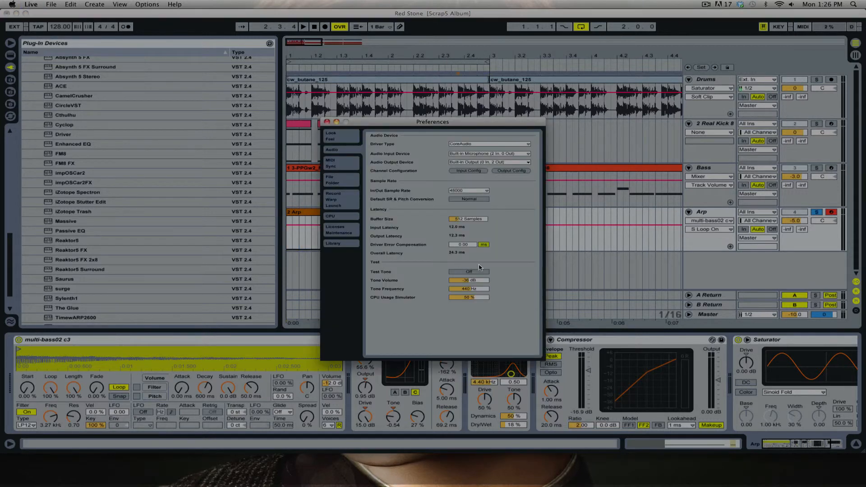
left_click(487, 155)
left_click(491, 162)
left_click(491, 162)
left_click(491, 181)
left_click(492, 155)
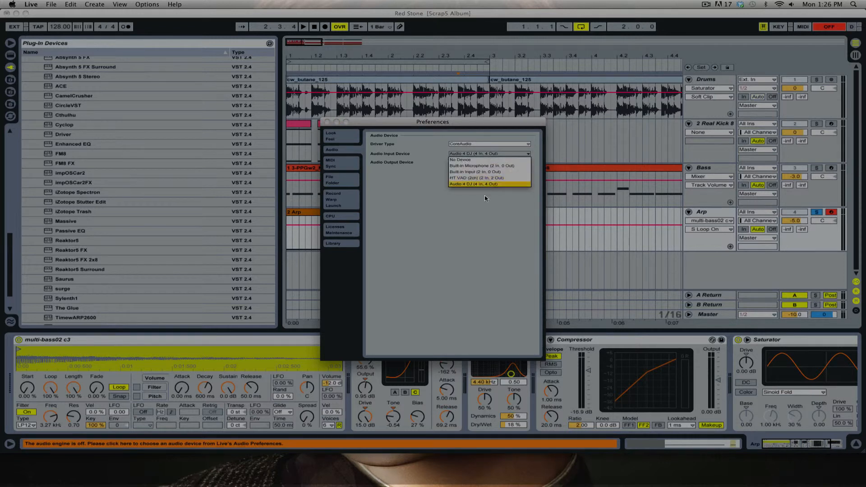
left_click(485, 184)
left_click(496, 163)
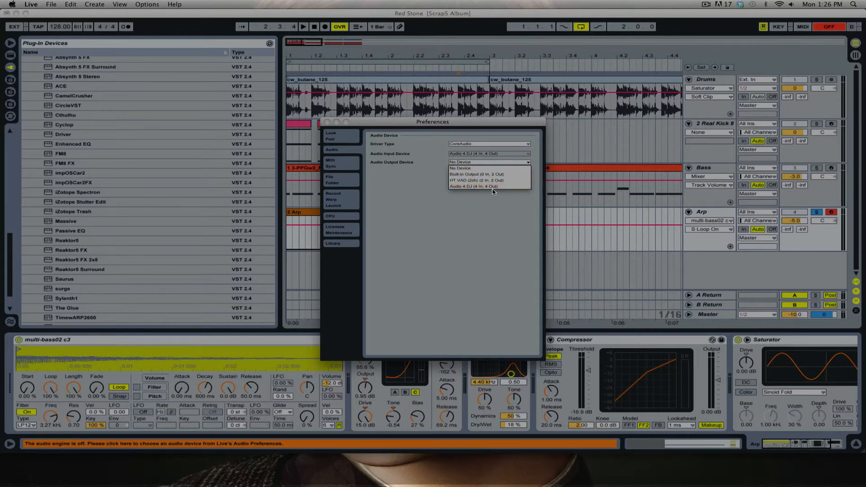
left_click(492, 187)
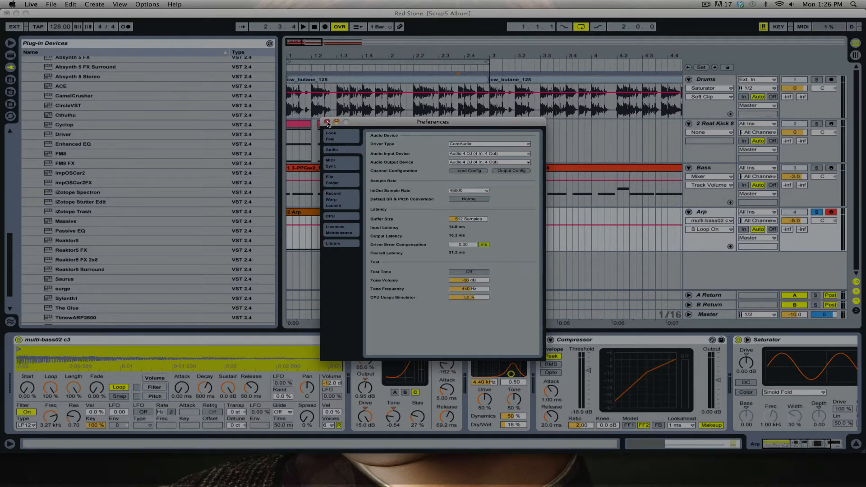
left_click(328, 123)
Quit Live without saving the changes to Red Stone
key("super+q")
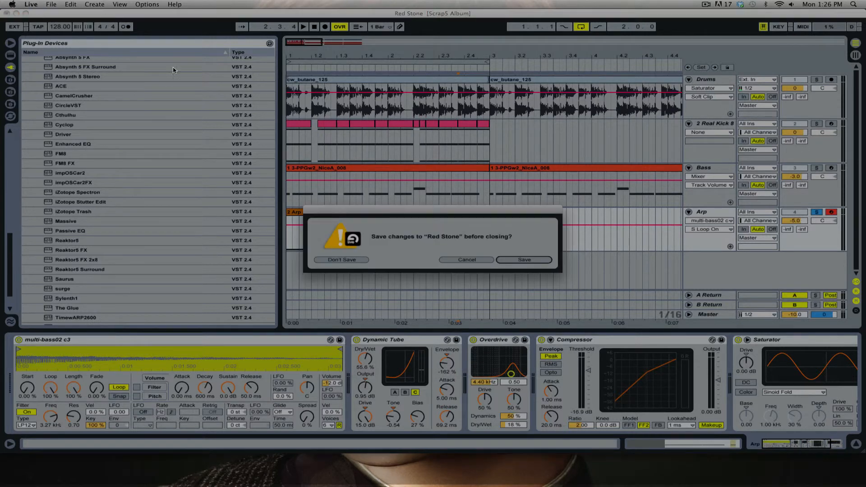
left_click(339, 261)
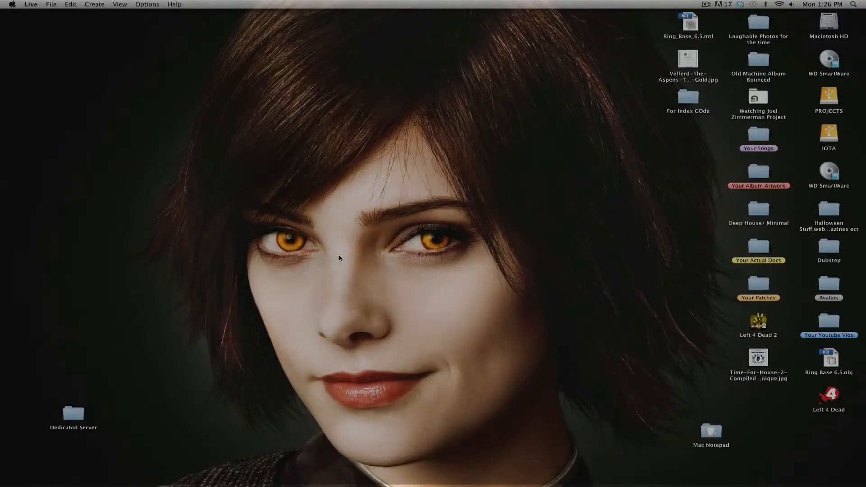
Switch to Screen Shades, lower the tint darkness and close its window
left_click(583, 467)
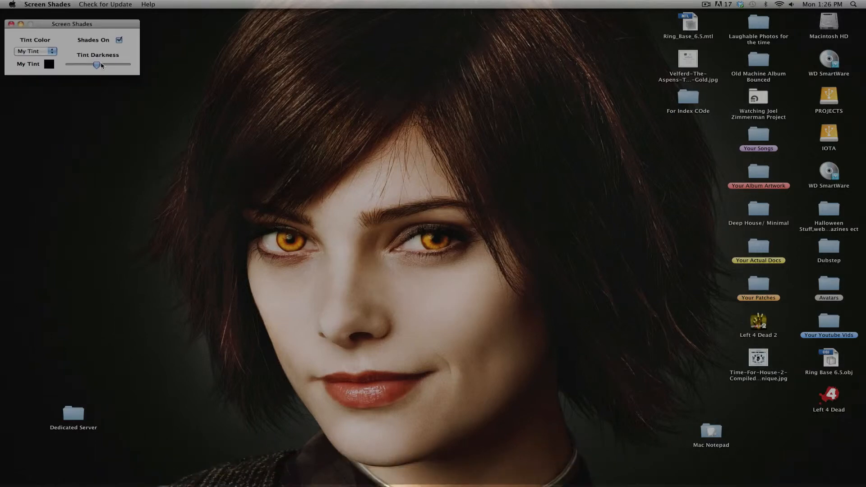
left_click_drag(98, 65, 77, 62)
left_click(10, 24)
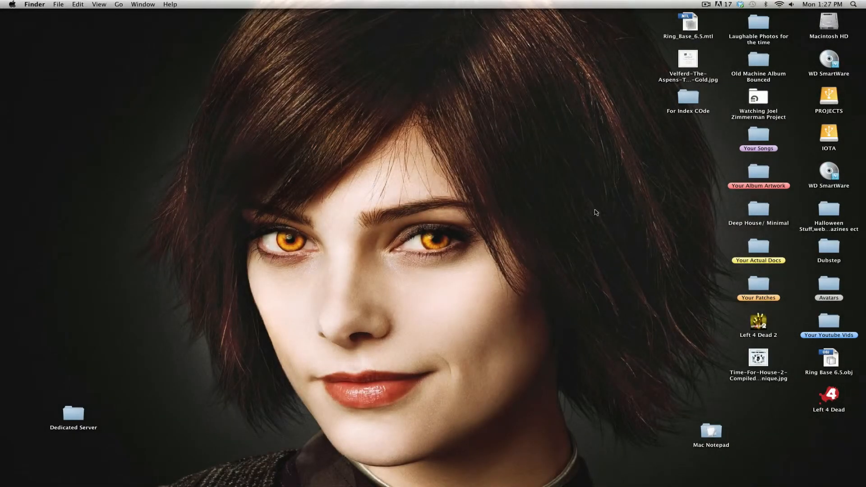
In the display settings of System Preferences, try a higher iMac brightness, return it to minimum and close the window
left_click(578, 467)
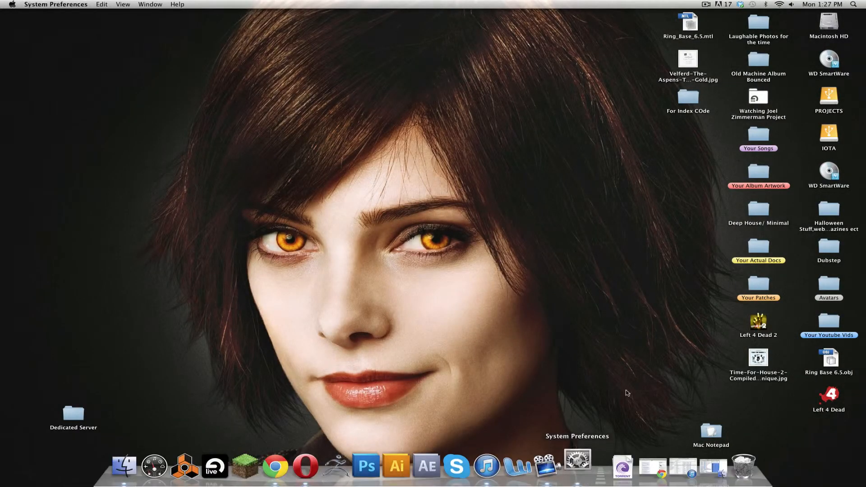
left_click(624, 270)
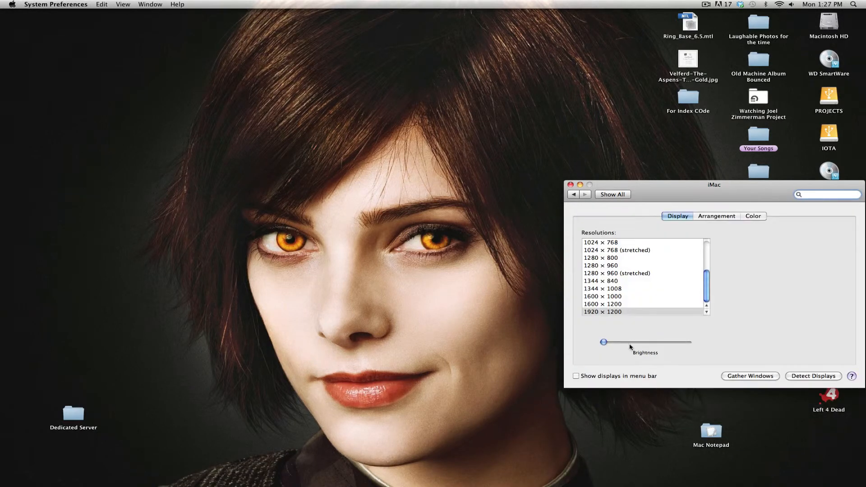
left_click(630, 342)
left_click_drag(630, 343, 604, 343)
left_click(573, 184)
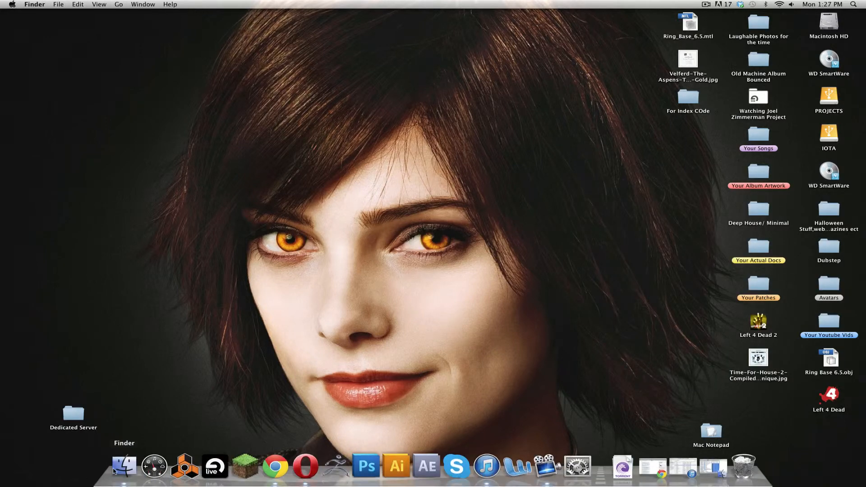
Launch Screen Shades from the Applications folder in Finder and close the Finder window
left_click(128, 466)
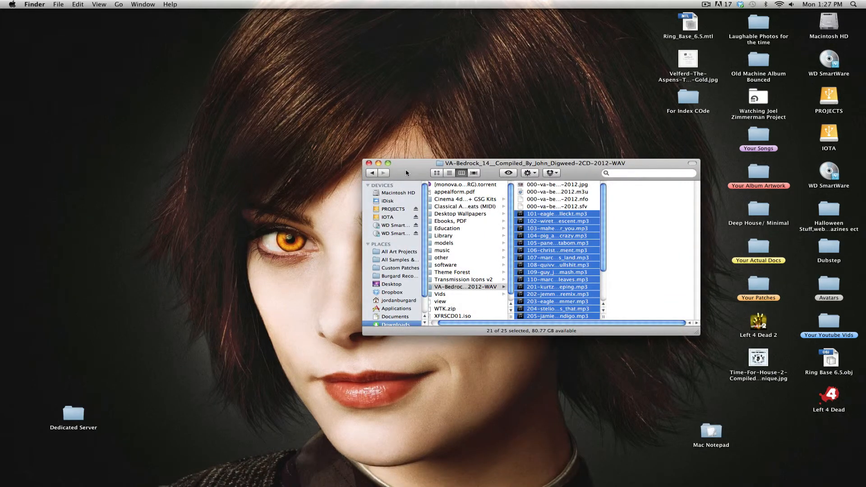
left_click(385, 310)
type("sc")
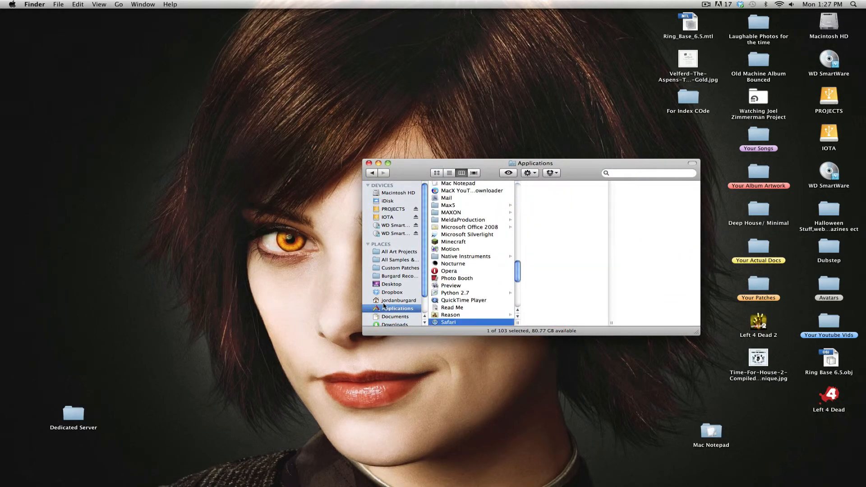
double_click(447, 322)
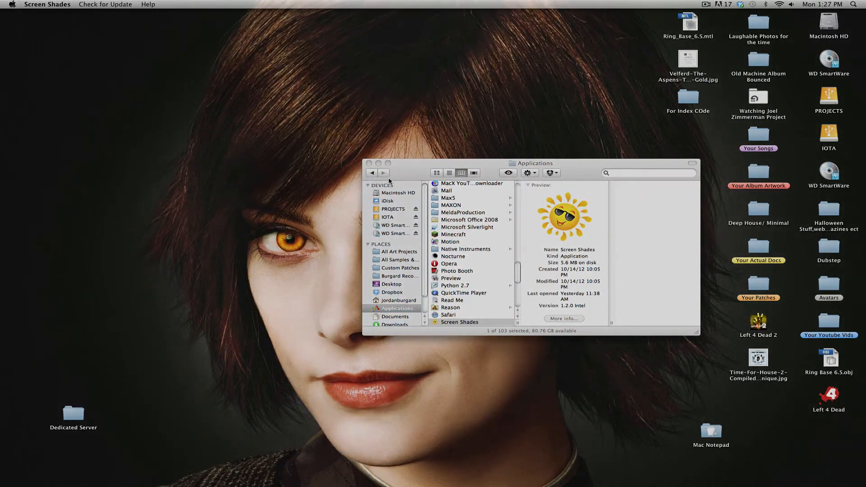
left_click(369, 164)
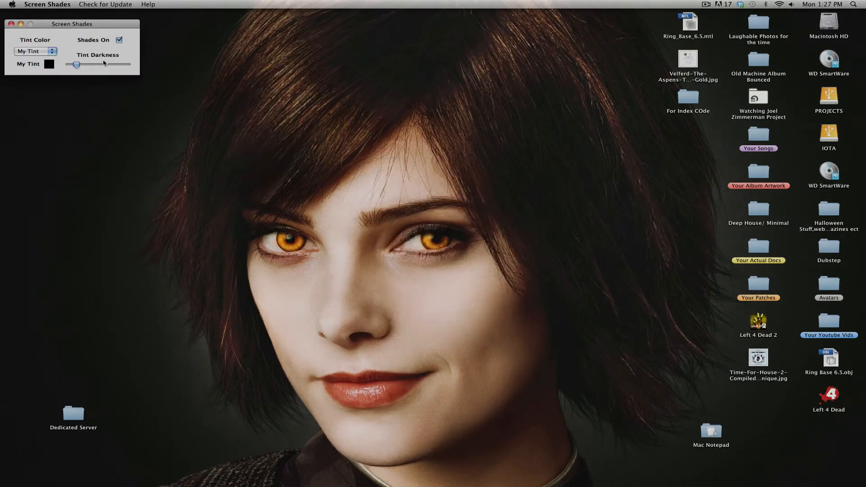
Try a nearly maximum tint darkness, reduce it to slightly below the middle and minimize the Screen Shades window
left_click_drag(93, 64, 127, 64)
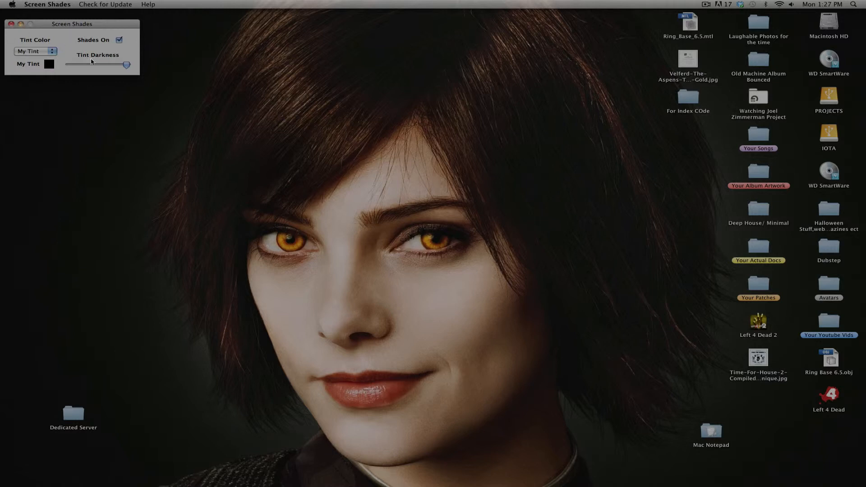
left_click_drag(127, 64, 89, 65)
left_click(21, 24)
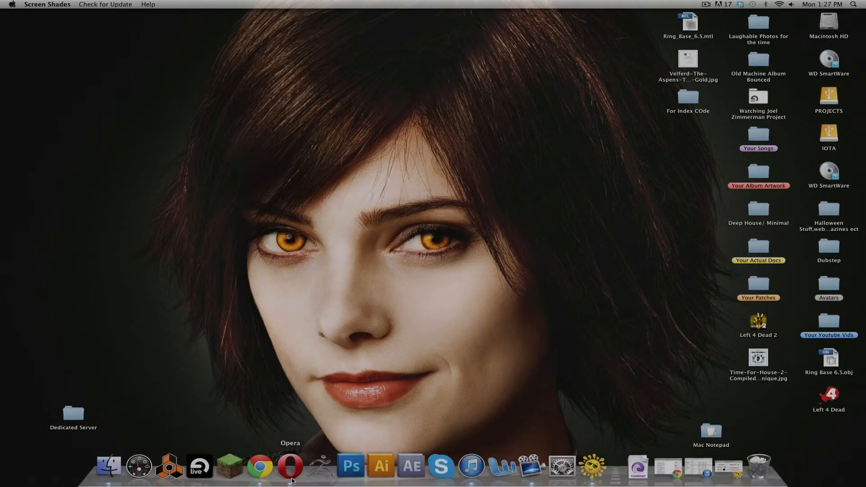
Open Opera, view the Amazon page from Speed Dial in Night Mode and close the browser window
left_click(291, 479)
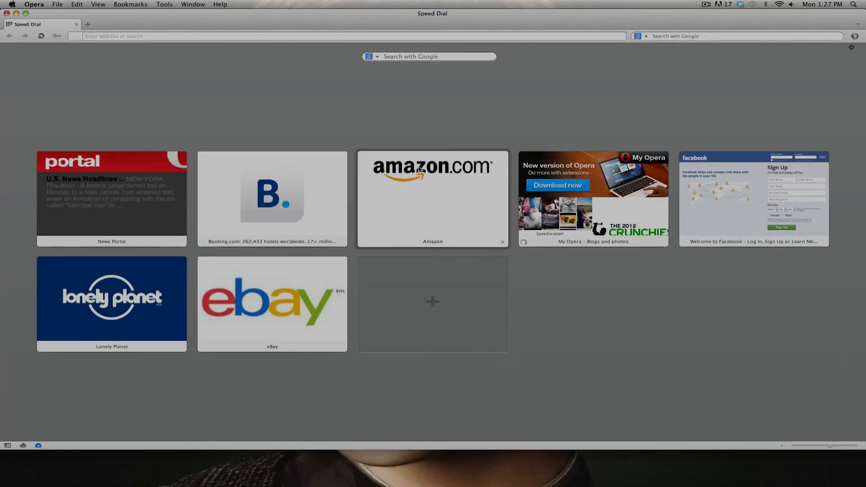
left_click(366, 156)
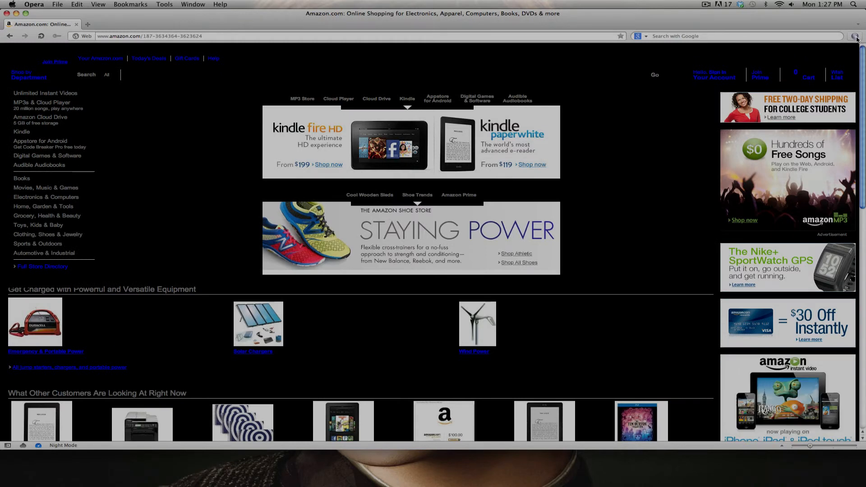
left_click(6, 14)
left_click(521, 219)
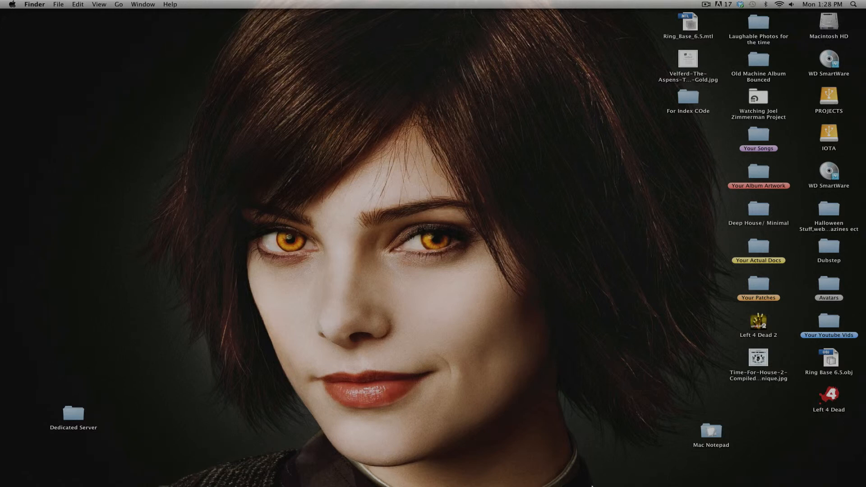
mouse_move(596, 467)
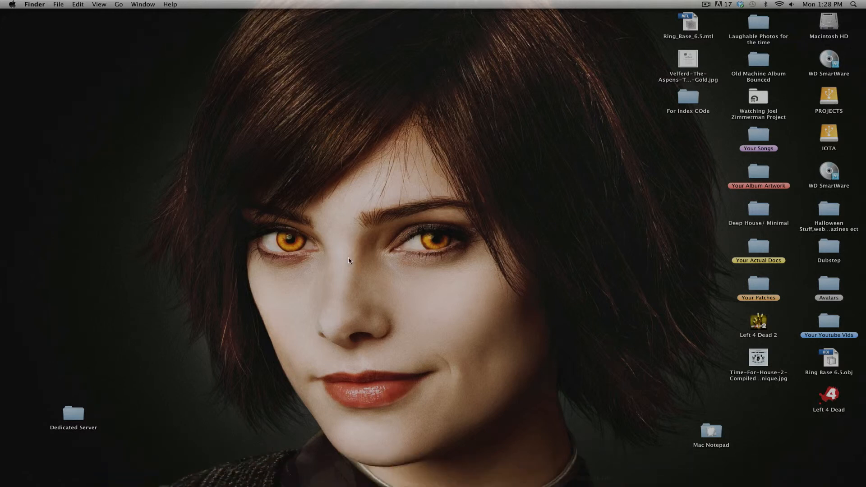